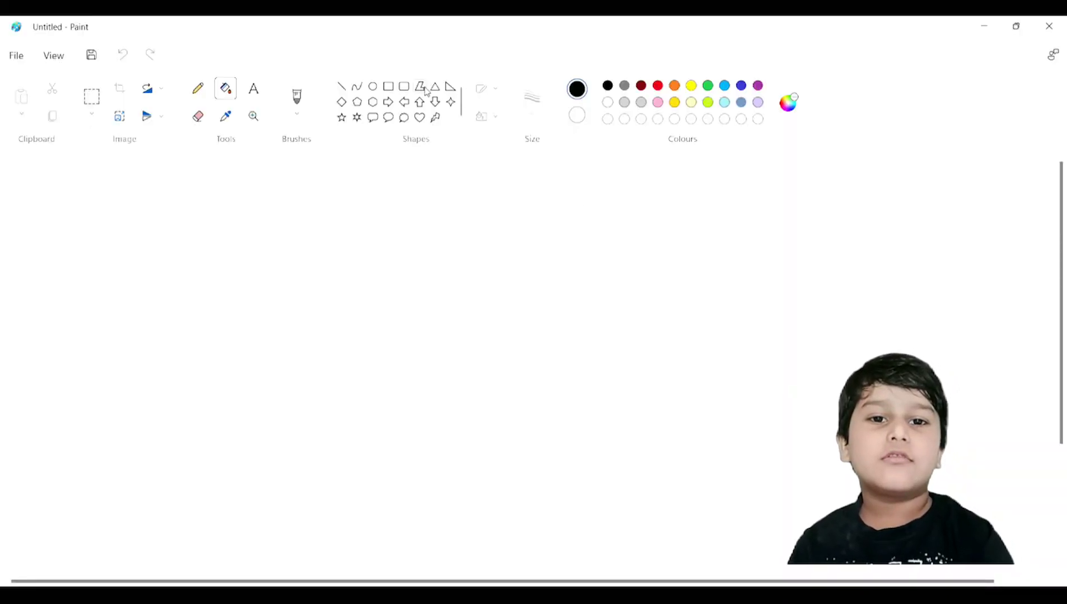
- Use the Polygon tool to draw the first jagged, crossing sides left of the canvas centre
{"action": "left_click", "coordinate": [421, 87]}
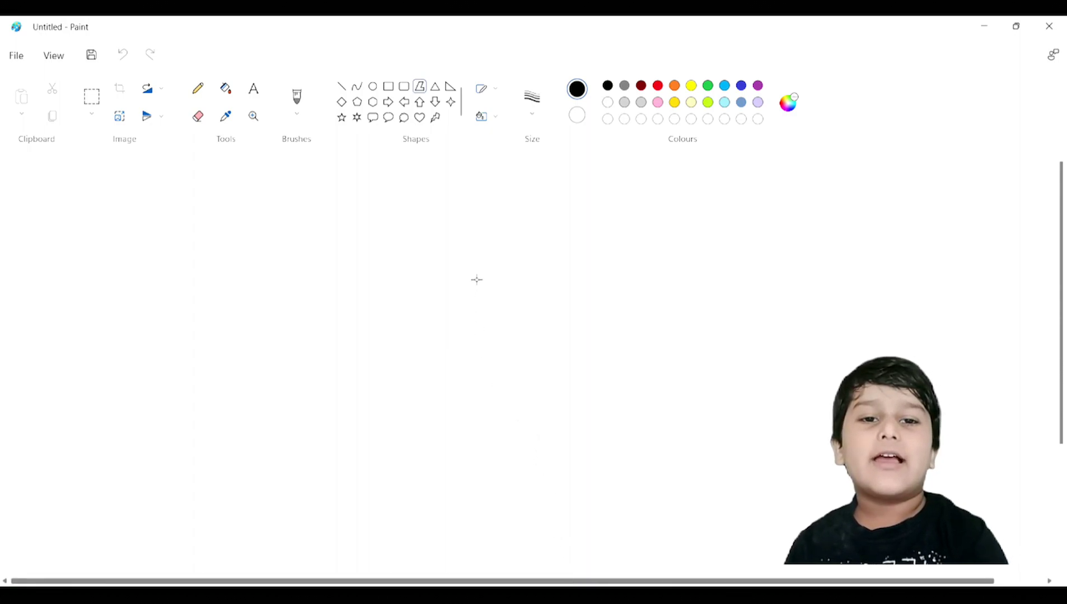
{"action": "left_click_drag", "start_coordinate": [476, 279], "coordinate": [368, 502]}
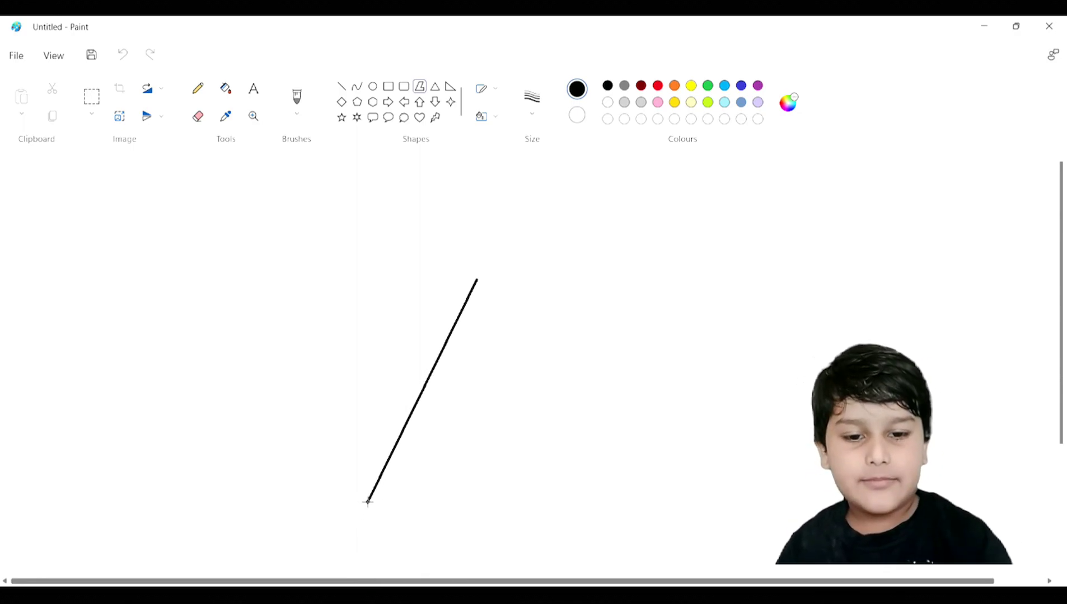
{"action": "left_click", "coordinate": [351, 404]}
{"action": "left_click_drag", "start_coordinate": [462, 396], "coordinate": [338, 291]}
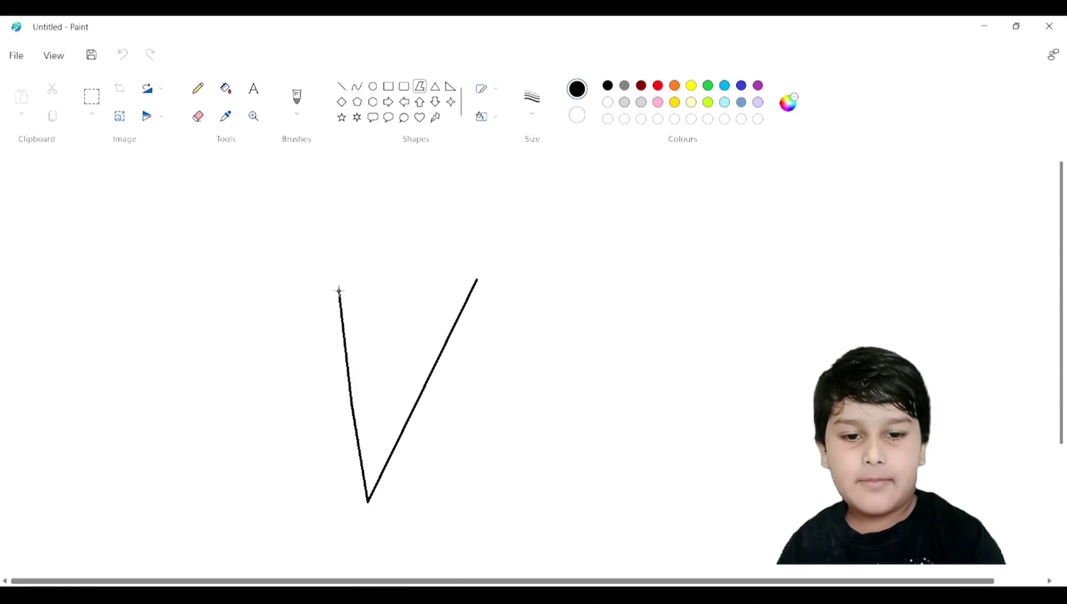
{"action": "left_click", "coordinate": [291, 372]}
{"action": "left_click", "coordinate": [253, 323]}
{"action": "left_click", "coordinate": [368, 311]}
{"action": "left_click", "coordinate": [303, 369]}
{"action": "left_click_drag", "start_coordinate": [364, 351], "coordinate": [297, 441]}
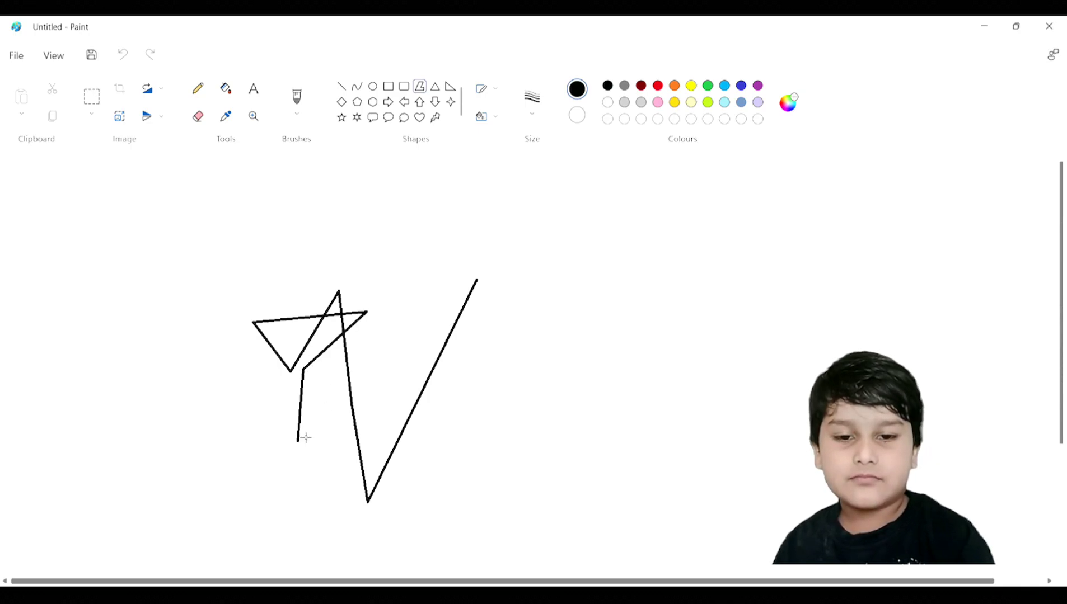
- Add the remaining zigzag corners and close the polygon at its starting point
{"action": "left_click", "coordinate": [392, 398]}
{"action": "left_click", "coordinate": [341, 457]}
{"action": "left_click", "coordinate": [398, 374]}
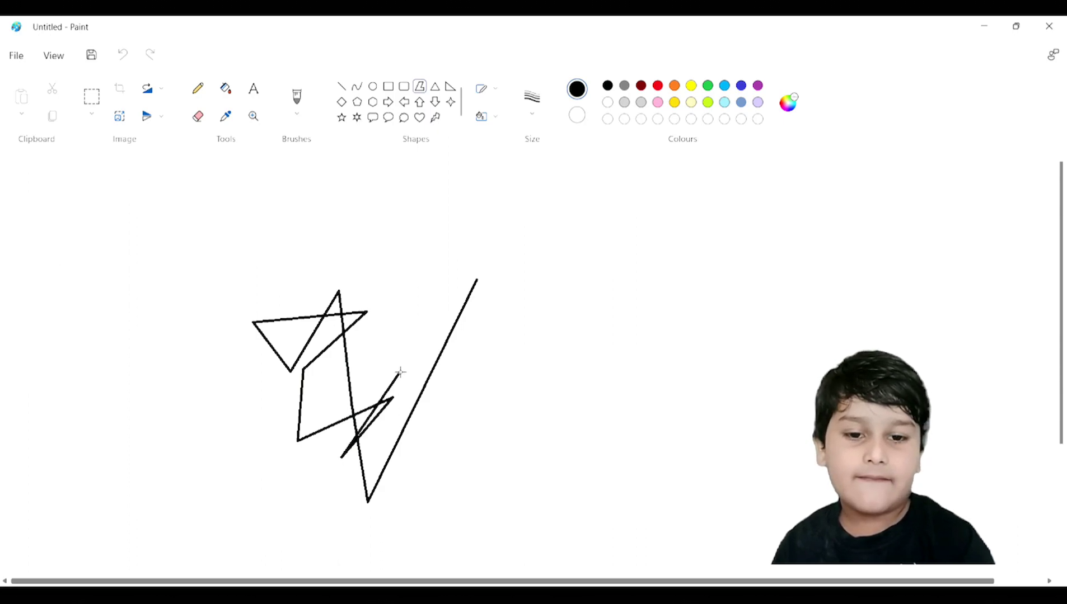
{"action": "left_click", "coordinate": [429, 395]}
{"action": "left_click", "coordinate": [406, 352]}
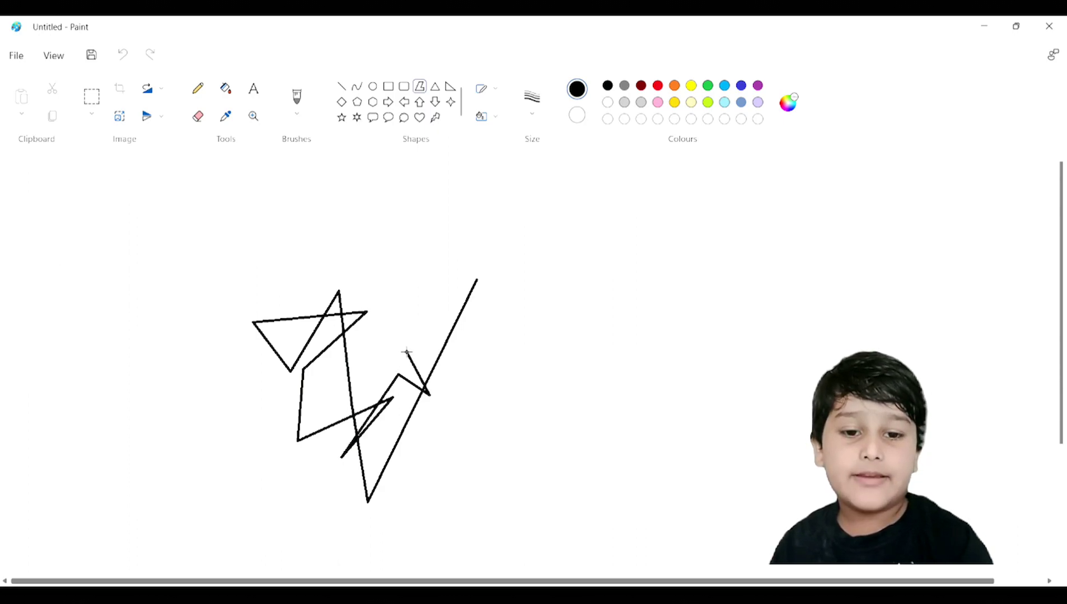
{"action": "left_click", "coordinate": [407, 438]}
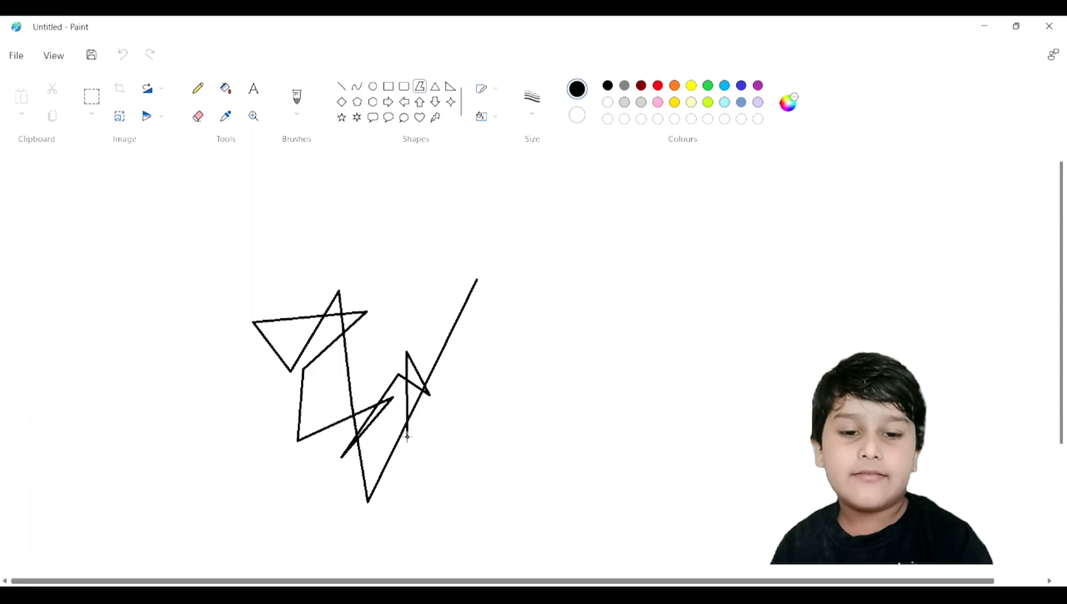
{"action": "left_click", "coordinate": [361, 342]}
{"action": "left_click", "coordinate": [455, 286]}
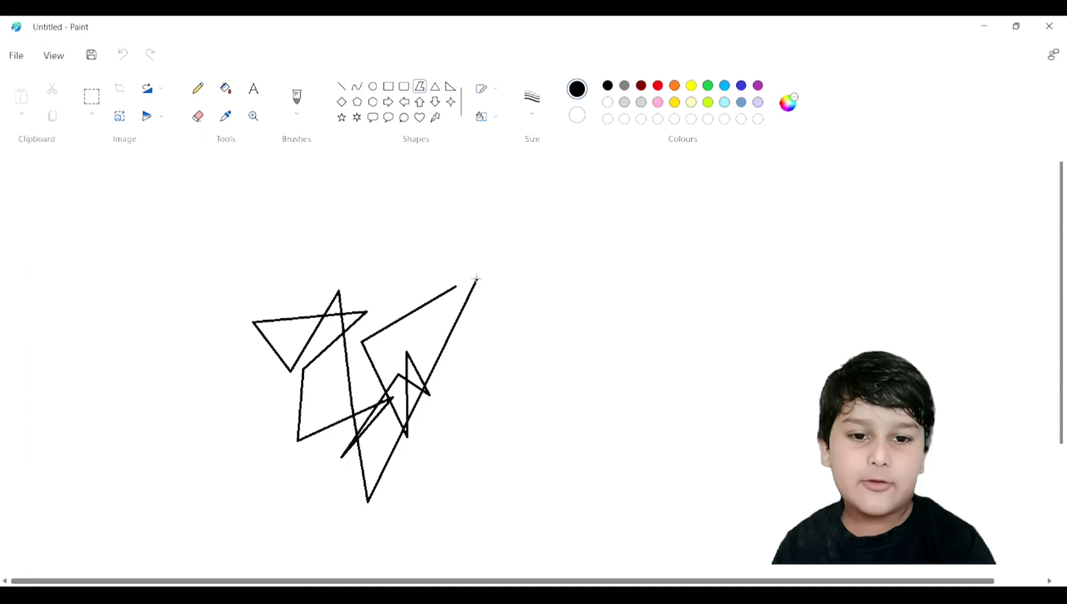
{"action": "left_click", "coordinate": [476, 278]}
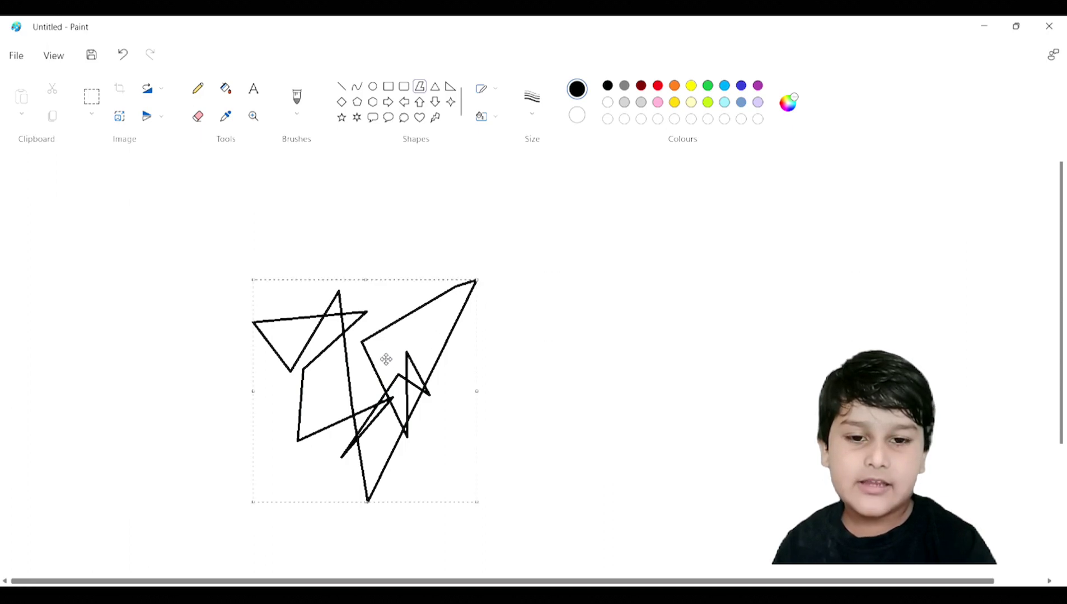
- Drag the jagged polygon higher on the canvas
{"action": "left_click_drag", "start_coordinate": [365, 357], "coordinate": [235, 439]}
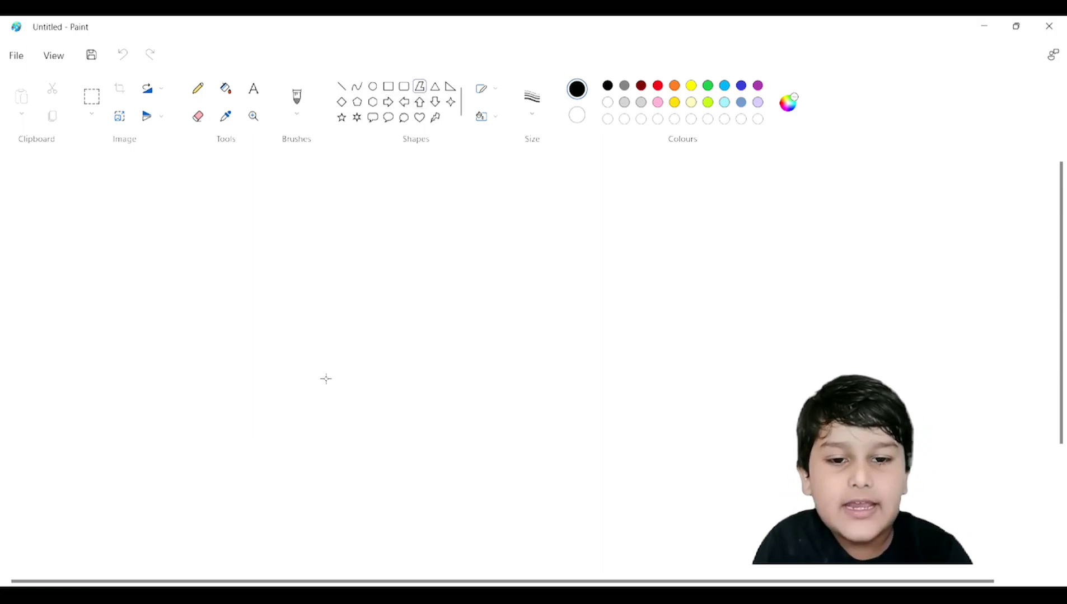
- Draw an M-like outline of two triangular peaks joined by a flat base near the top centre
{"action": "left_click_drag", "start_coordinate": [361, 316], "coordinate": [405, 232]}
{"action": "left_click", "coordinate": [476, 313]}
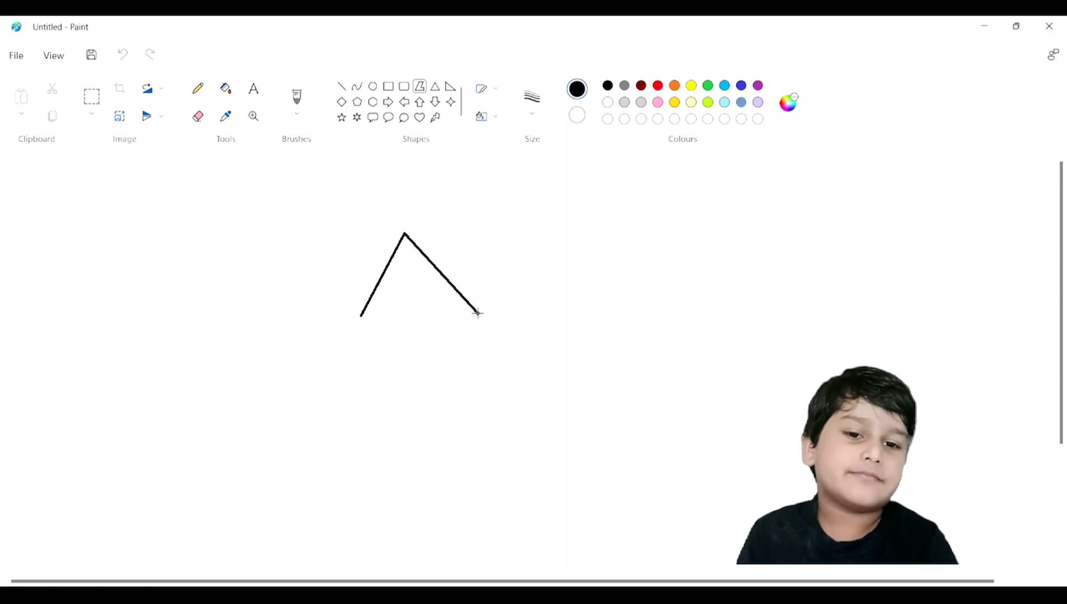
{"action": "left_click", "coordinate": [542, 225]}
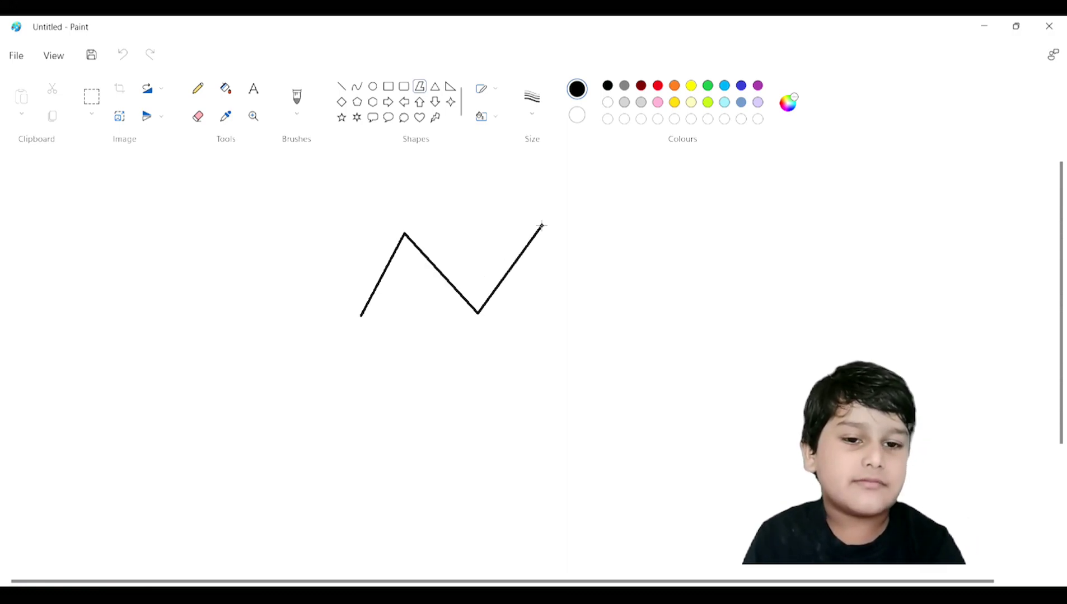
{"action": "left_click", "coordinate": [581, 321]}
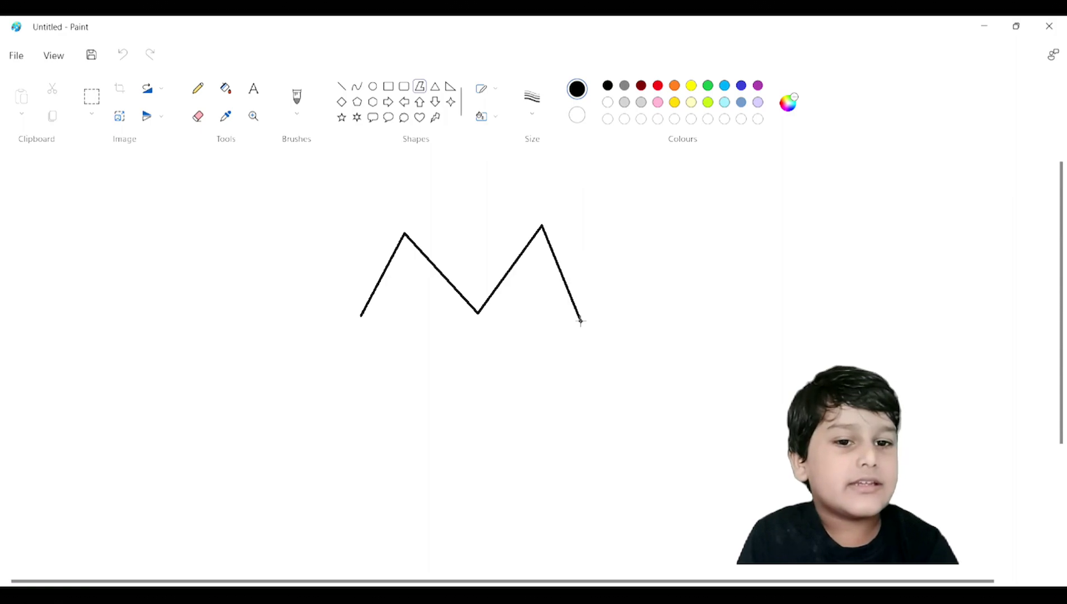
{"action": "left_click", "coordinate": [362, 313]}
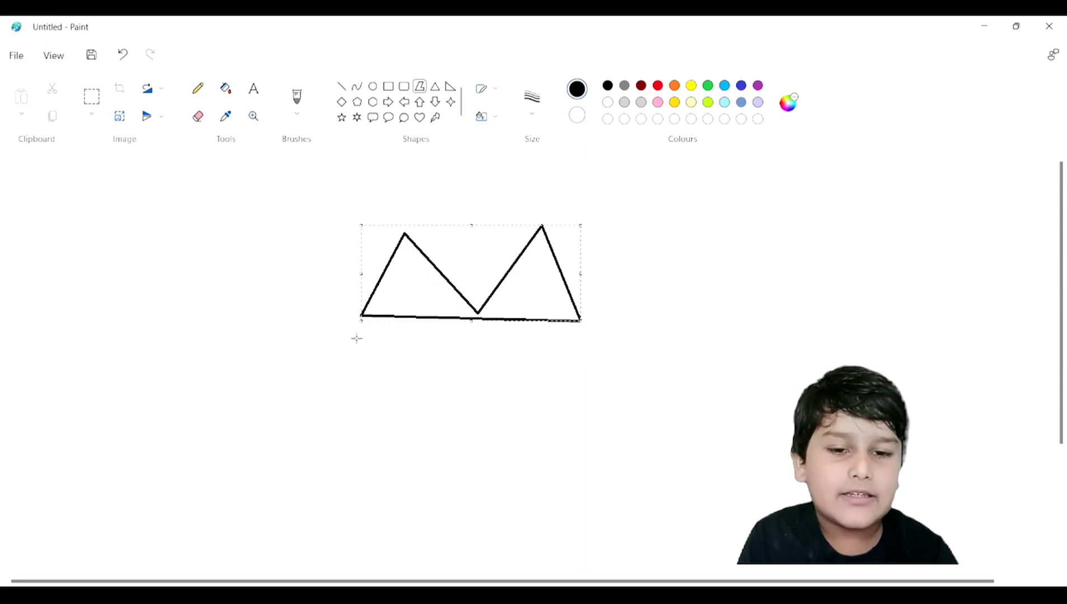
{"action": "left_click", "coordinate": [389, 351]}
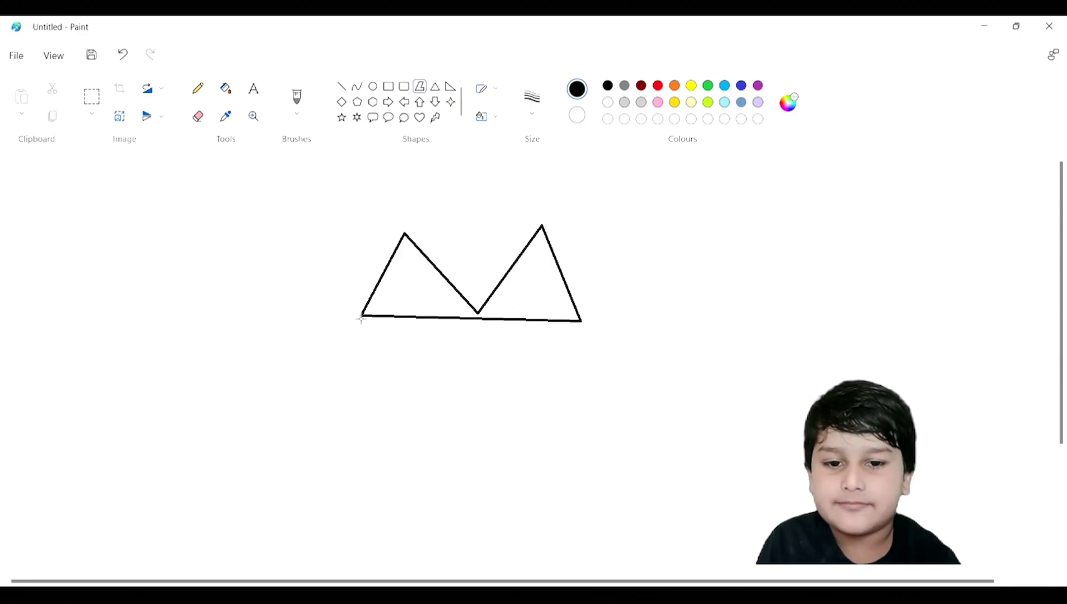
{"action": "mouse_move", "coordinate": [361, 319]}
{"action": "left_mouse_down"}
{"action": "mouse_move", "coordinate": [310, 339]}
{"action": "mouse_move", "coordinate": [286, 378]}
{"action": "mouse_move", "coordinate": [374, 334]}
{"action": "mouse_move", "coordinate": [373, 317]}
{"action": "mouse_move", "coordinate": [361, 316]}
{"action": "left_mouse_up"}
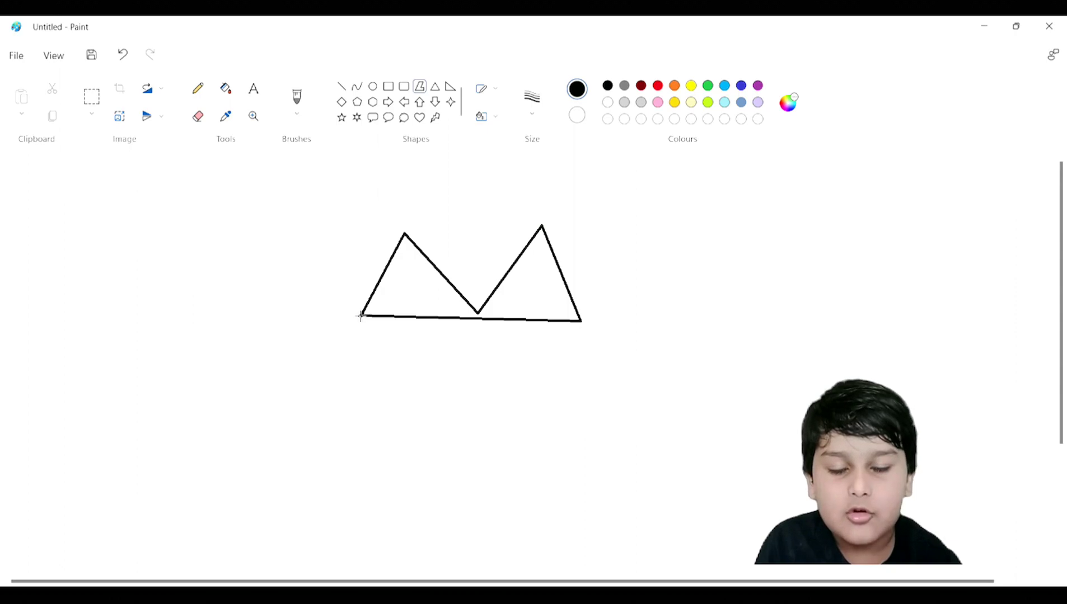
- Draw a cone from the base's left corner down to a bottom tip and back up to the right corner
{"action": "left_click_drag", "start_coordinate": [361, 316], "coordinate": [469, 556]}
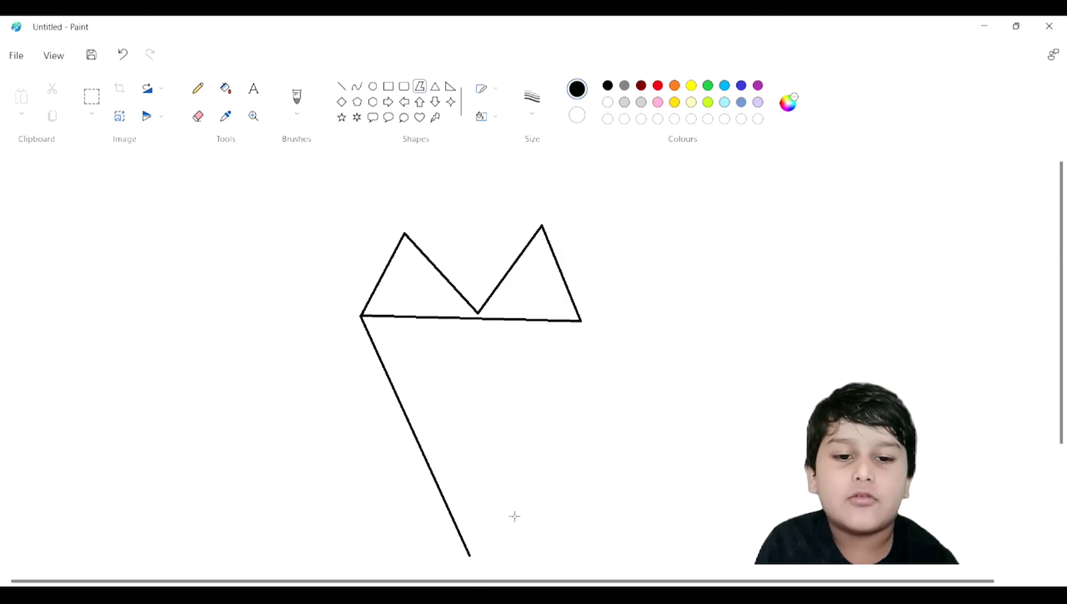
{"action": "left_click", "coordinate": [581, 322]}
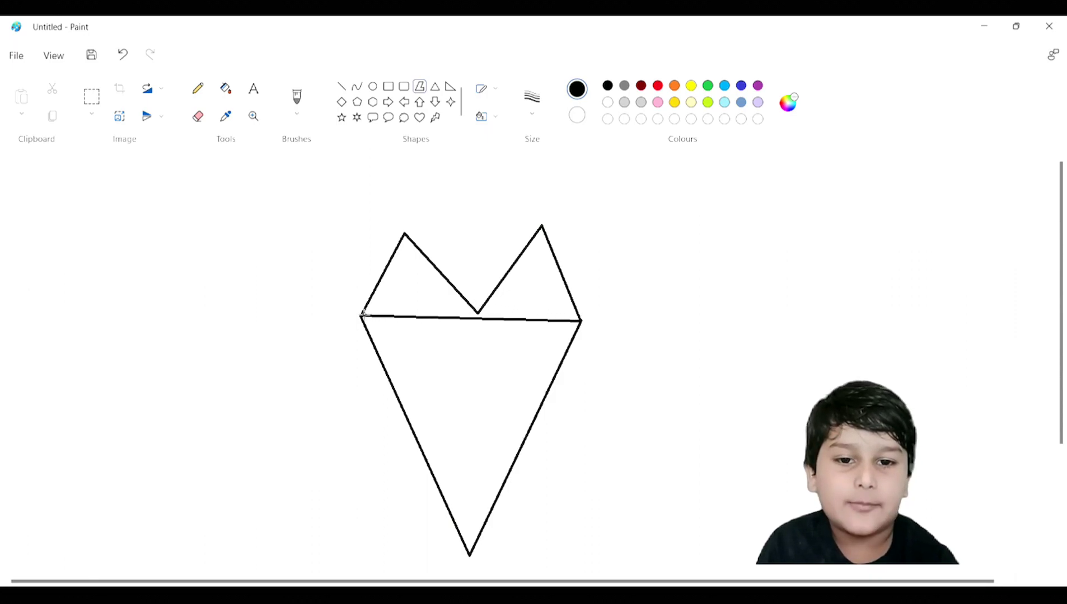
{"action": "left_click", "coordinate": [361, 315]}
{"action": "left_click", "coordinate": [682, 276]}
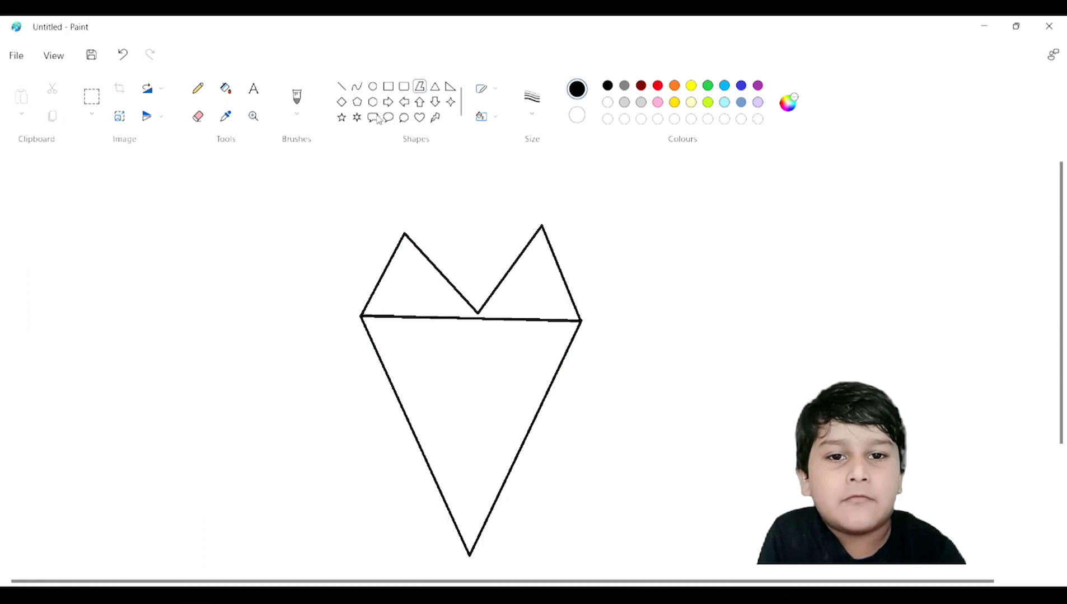
- Draw an oval outline over the left peak and another over the right peak
{"action": "left_click", "coordinate": [374, 88]}
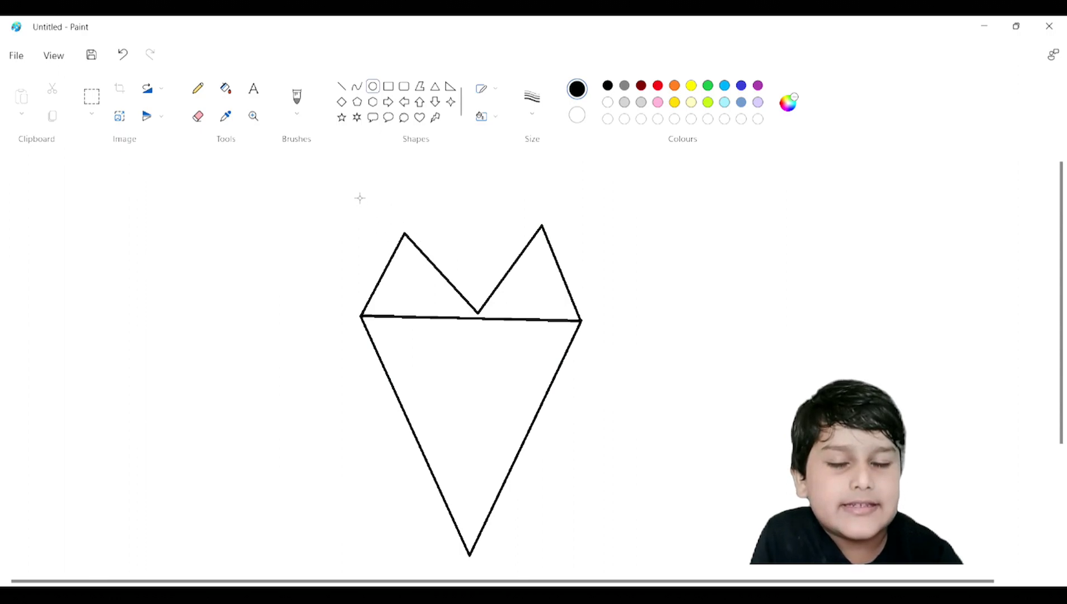
{"action": "left_click_drag", "start_coordinate": [360, 198], "coordinate": [450, 256]}
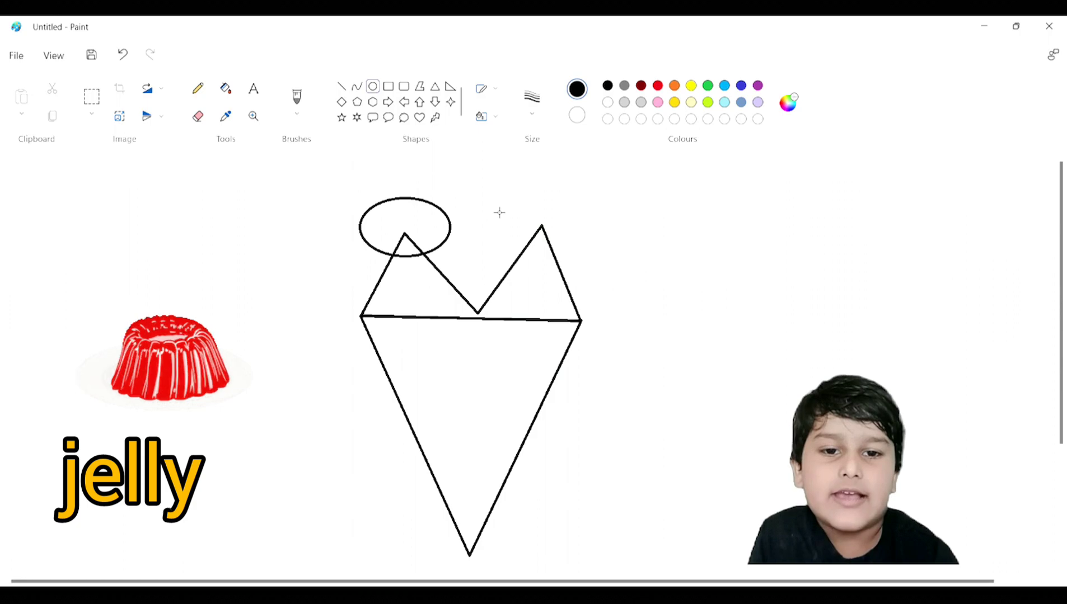
{"action": "left_click_drag", "start_coordinate": [533, 204], "coordinate": [539, 236]}
{"action": "left_click", "coordinate": [690, 231]}
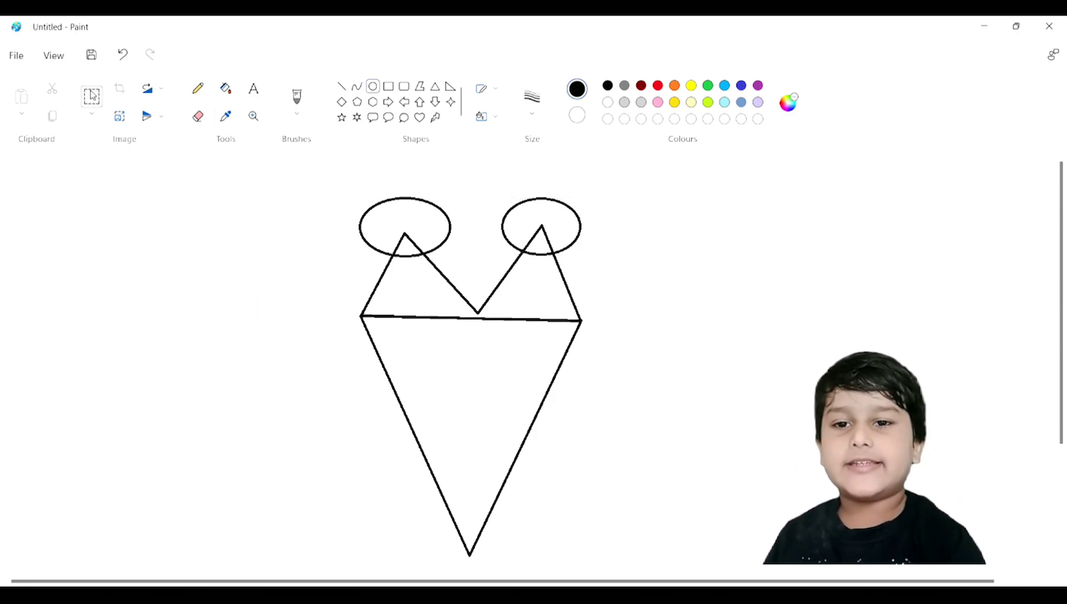
- Select and delete the left and right peak tips poking into the ovals
{"action": "left_click", "coordinate": [92, 97]}
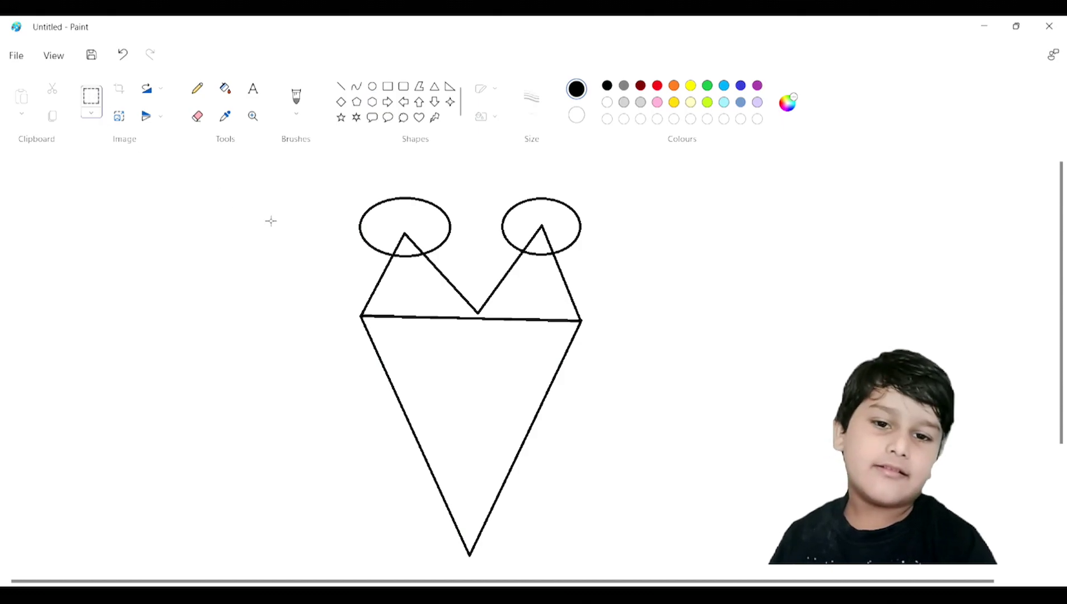
{"action": "left_click_drag", "start_coordinate": [391, 230], "coordinate": [423, 252]}
{"action": "key", "text": "Delete"}
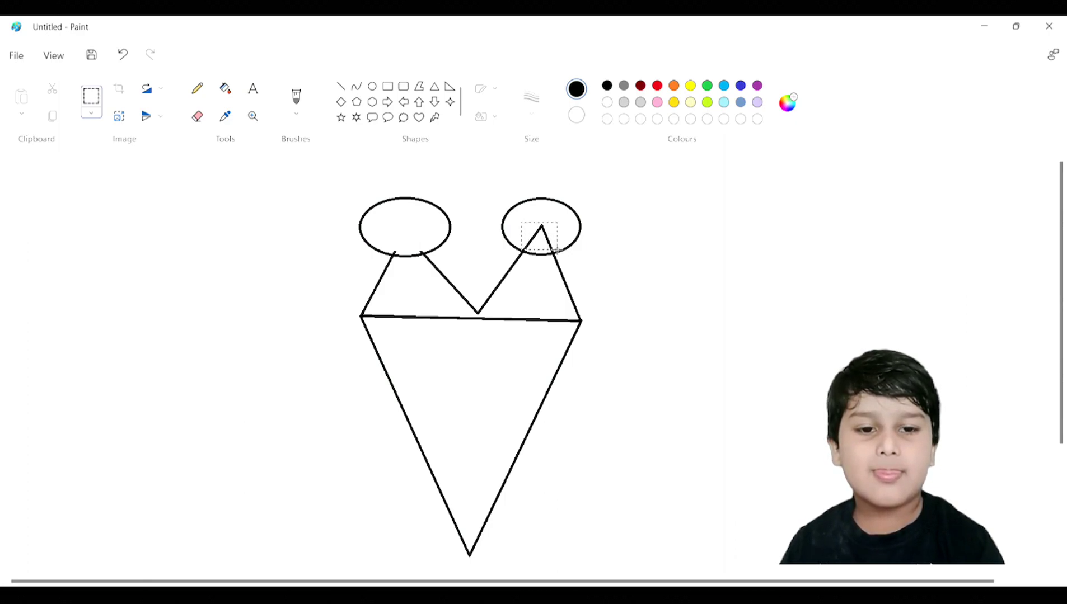
{"action": "left_click_drag", "start_coordinate": [556, 250], "coordinate": [557, 249]}
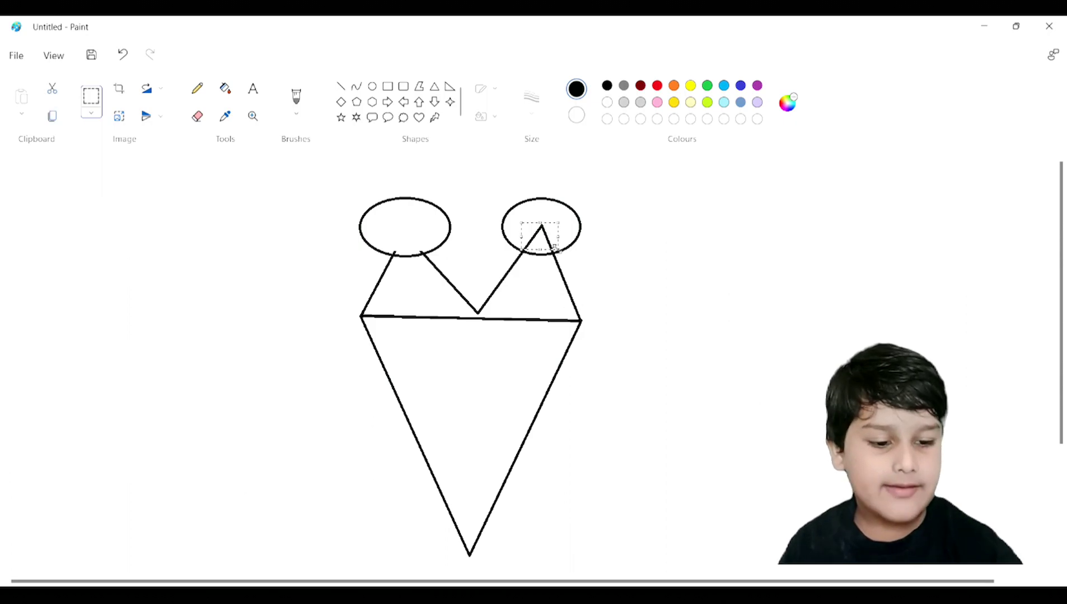
{"action": "key", "text": "Delete"}
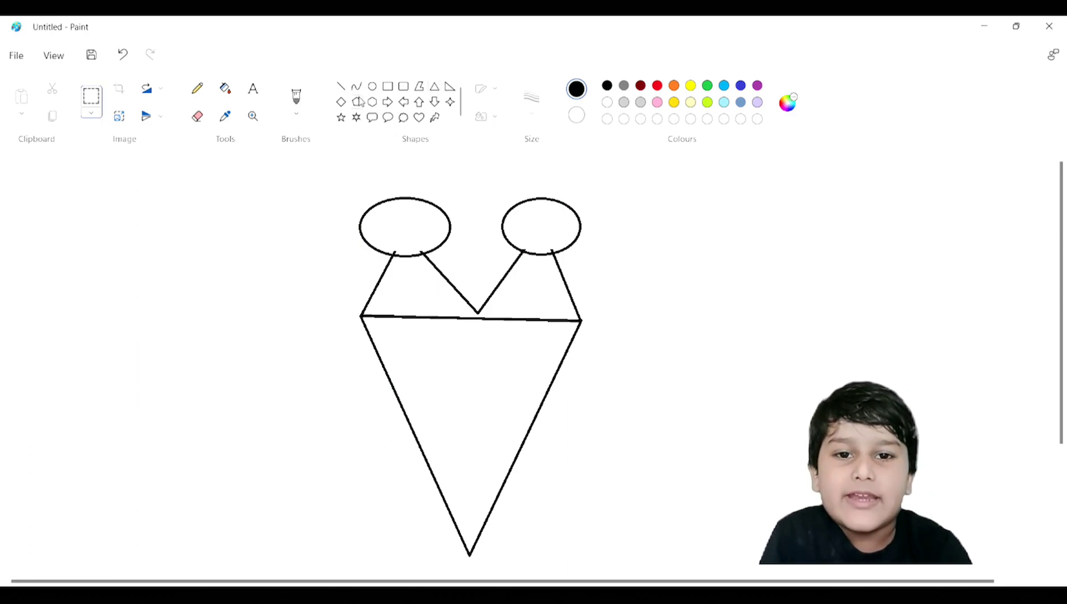
- Draw a small eye circle inside each peak triangle and undo a stray mark beside the right pupil
{"action": "left_click", "coordinate": [372, 87]}
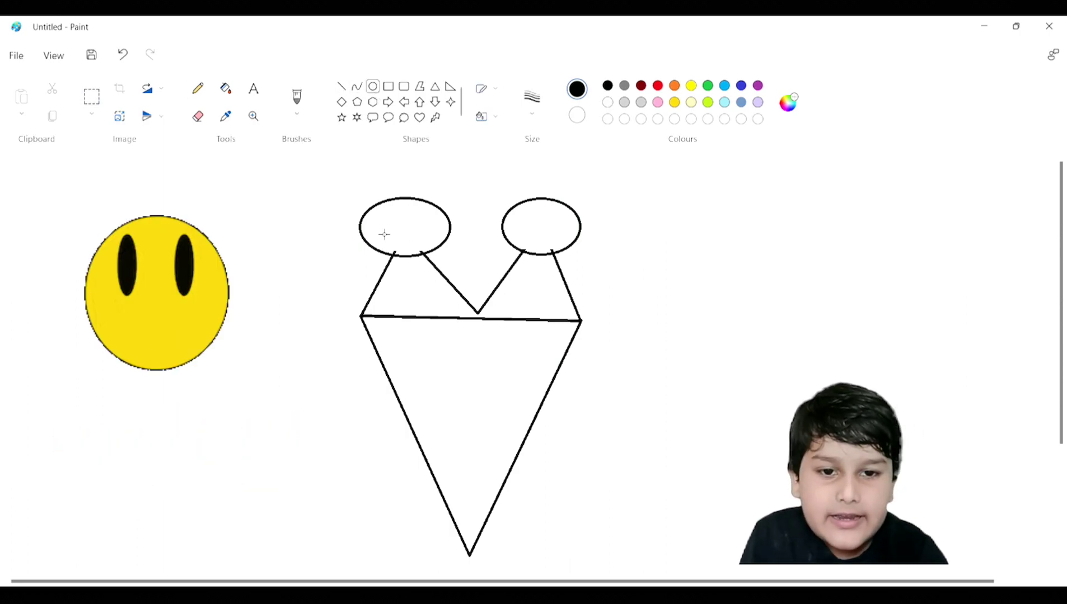
{"action": "left_click_drag", "start_coordinate": [402, 273], "coordinate": [439, 306]}
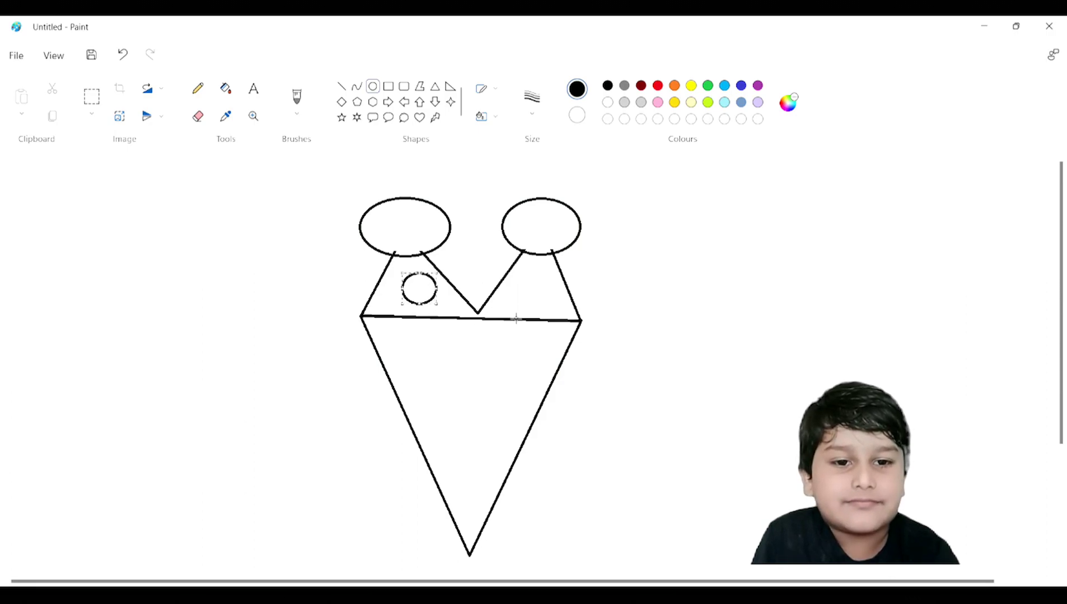
{"action": "left_click_drag", "start_coordinate": [515, 279], "coordinate": [548, 307]}
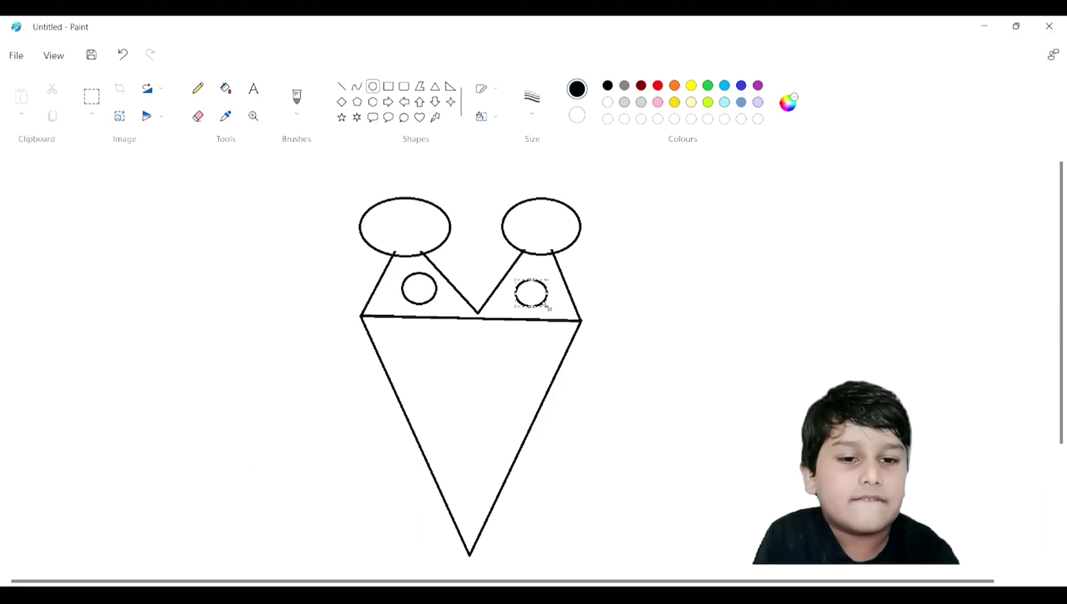
{"action": "left_click", "coordinate": [586, 288]}
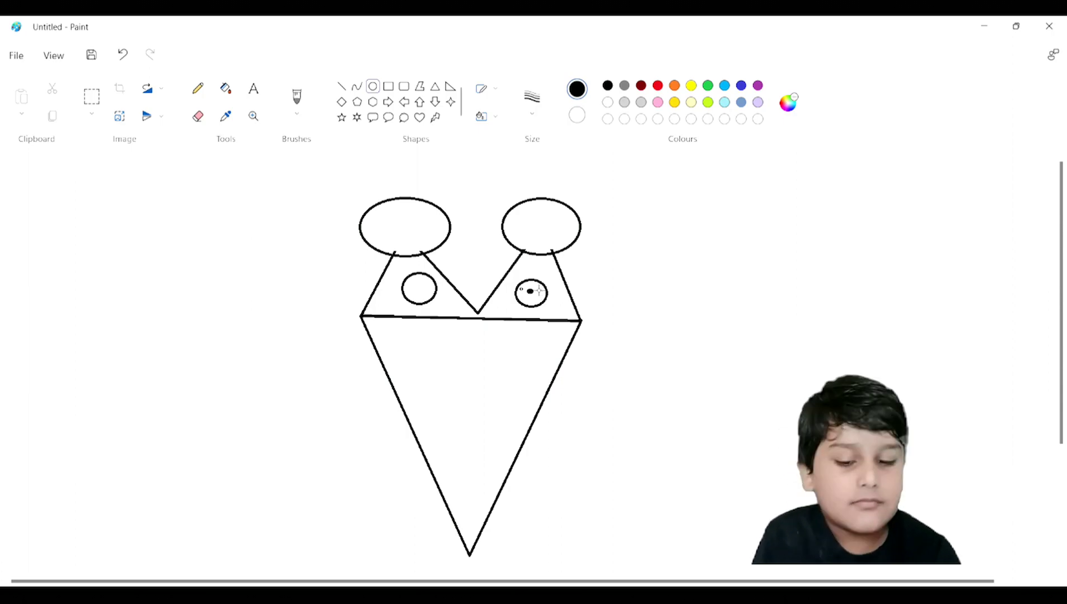
{"action": "key", "text": "ctrl+z"}
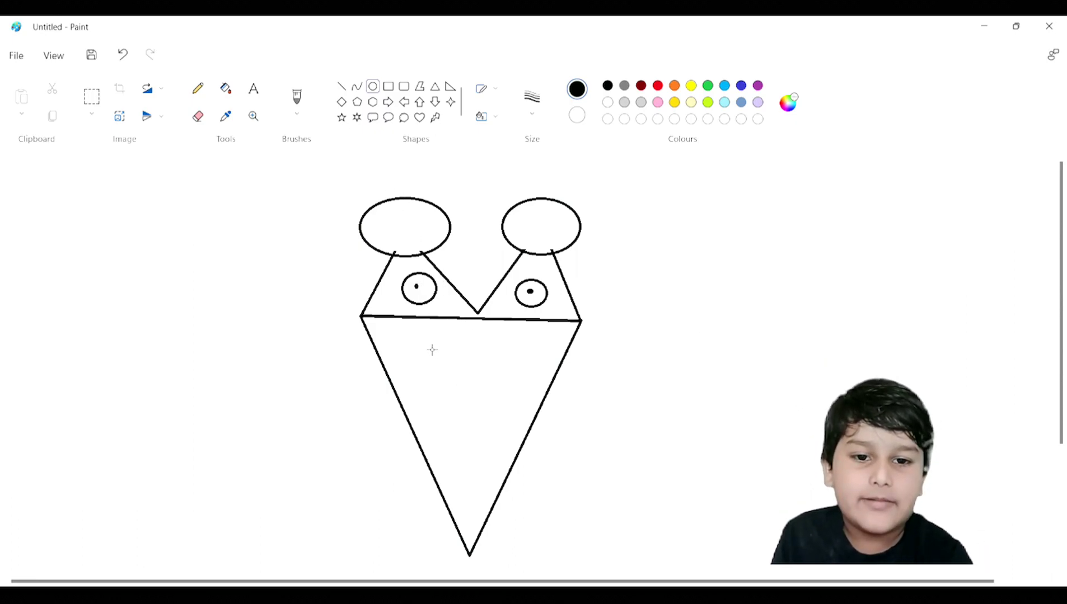
- Draw a circle in the middle of the cone and delete its top half, leaving a smile arc
{"action": "left_click_drag", "start_coordinate": [435, 364], "coordinate": [514, 446]}
{"action": "left_click", "coordinate": [614, 428]}
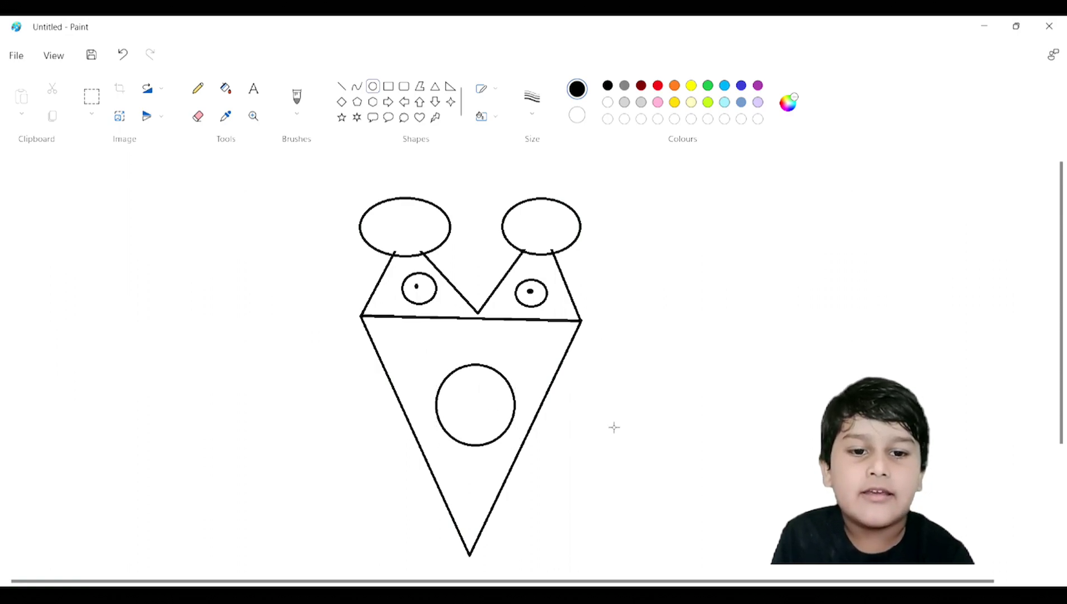
{"action": "left_click", "coordinate": [96, 94]}
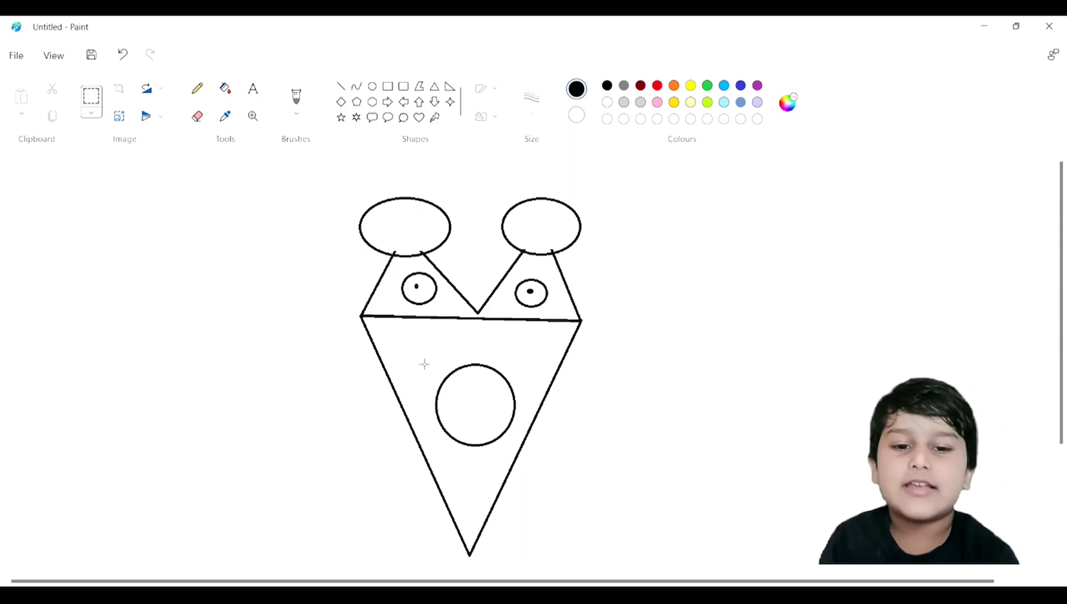
{"action": "left_click_drag", "start_coordinate": [420, 362], "coordinate": [521, 405]}
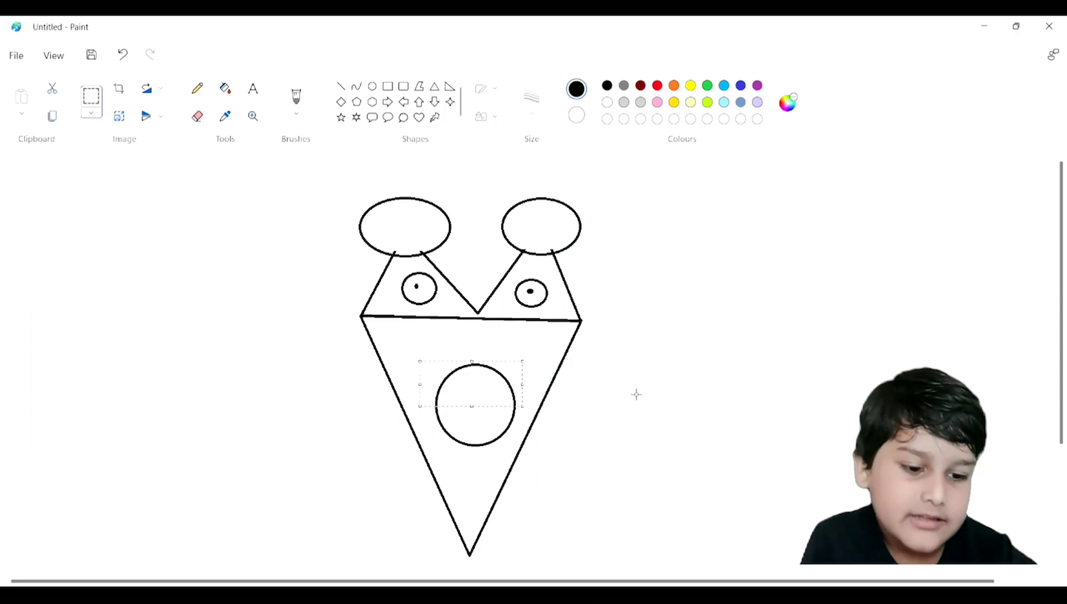
{"action": "key", "text": "Delete"}
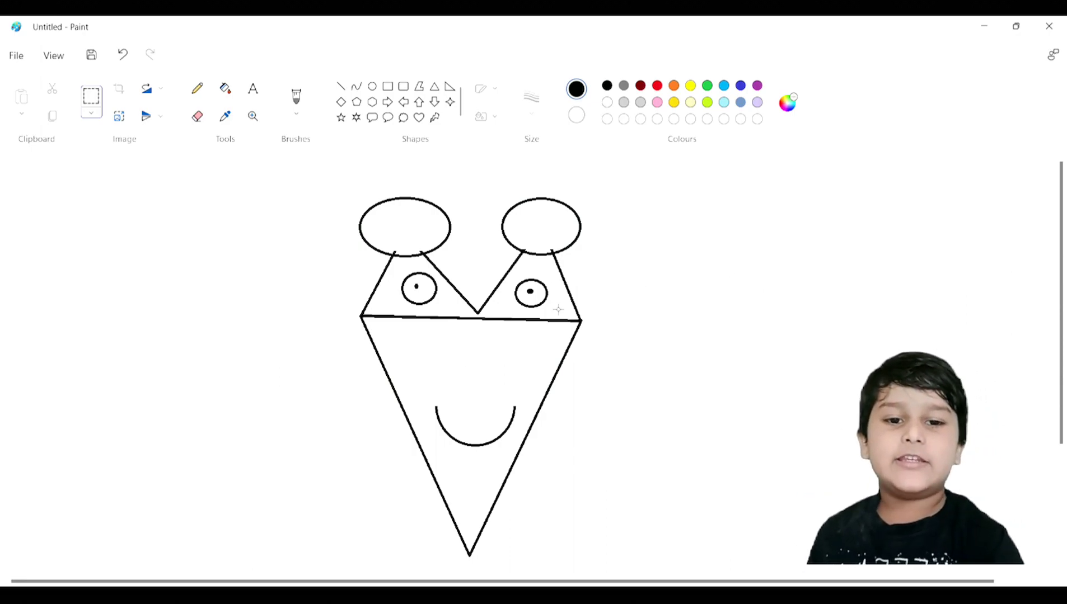
- Draw a round nose circle between the eyes and the smile, nudging it slightly up and right
{"action": "left_click_drag", "start_coordinate": [451, 347], "coordinate": [500, 385]}
{"action": "left_click", "coordinate": [642, 361]}
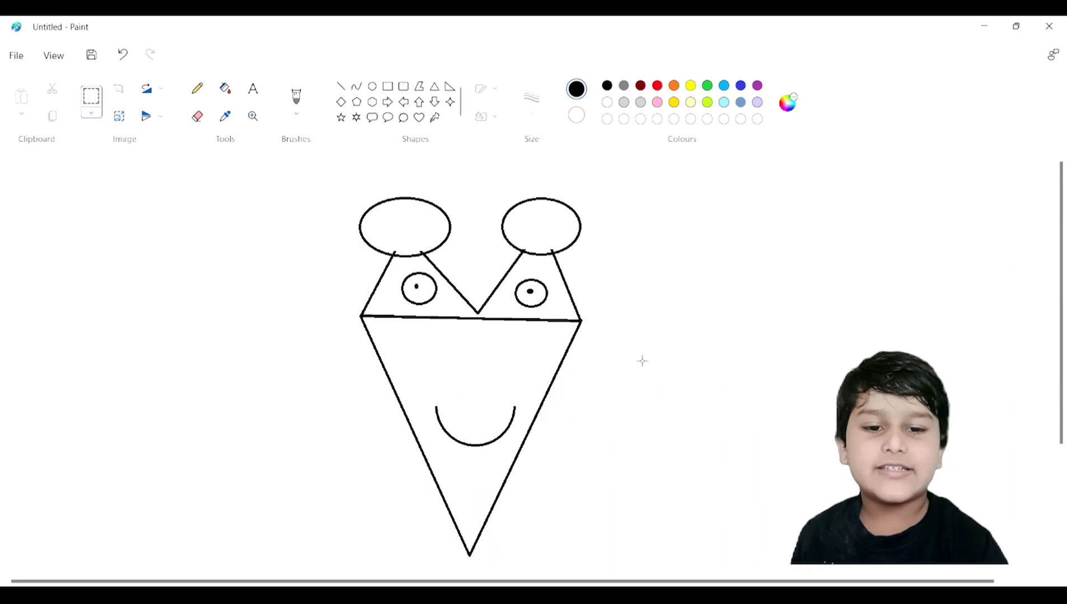
{"action": "left_click", "coordinate": [372, 87]}
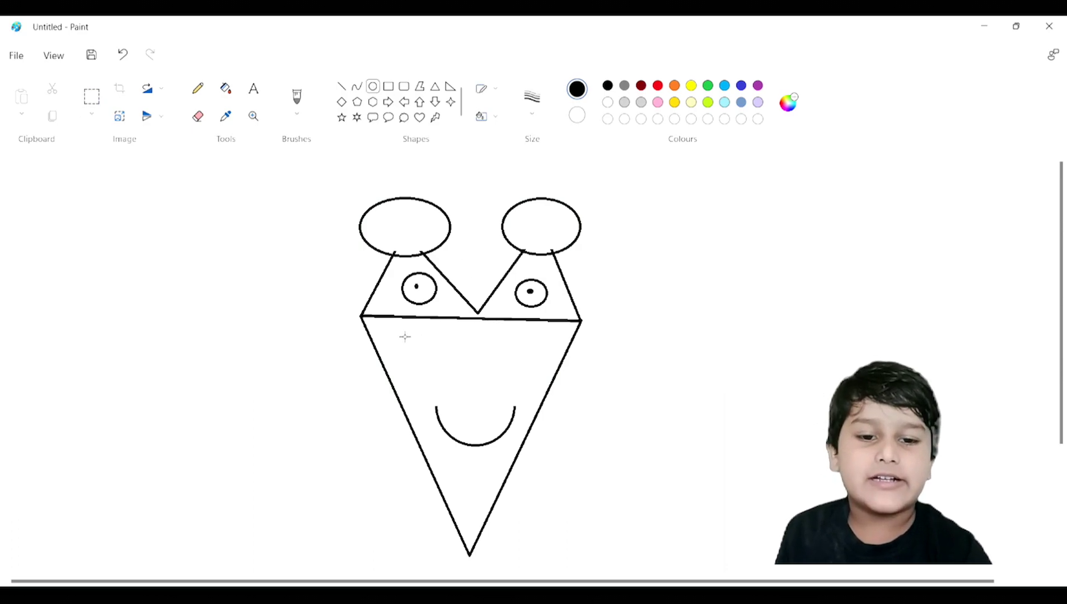
{"action": "left_click_drag", "start_coordinate": [431, 342], "coordinate": [491, 404]}
{"action": "left_click_drag", "start_coordinate": [465, 369], "coordinate": [477, 365]}
{"action": "left_click", "coordinate": [624, 351]}
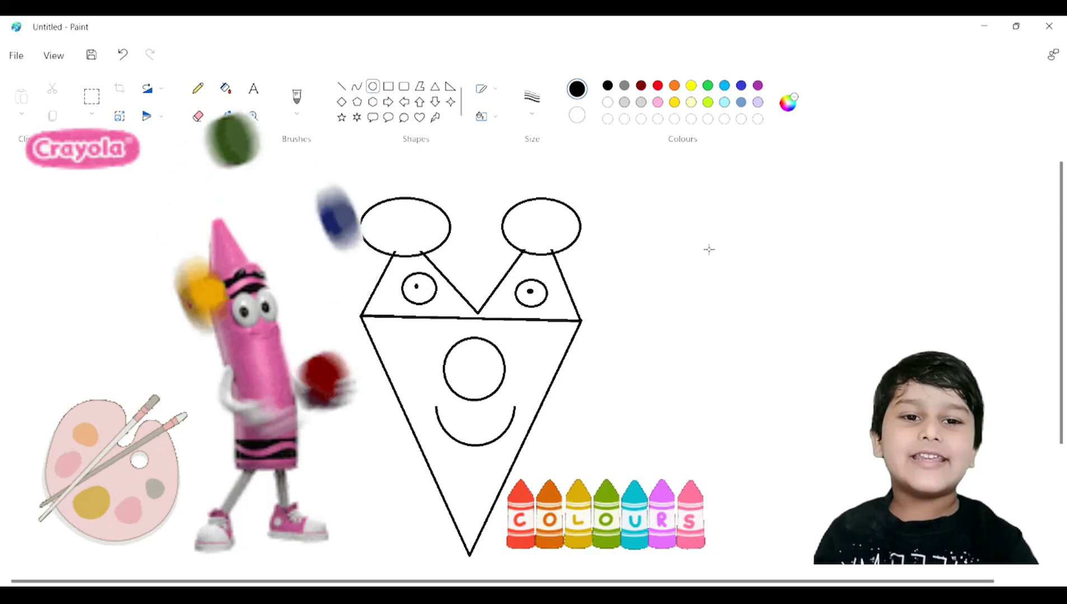
- Fill both top ovals with red using the Fill tool
{"action": "left_click", "coordinate": [657, 89]}
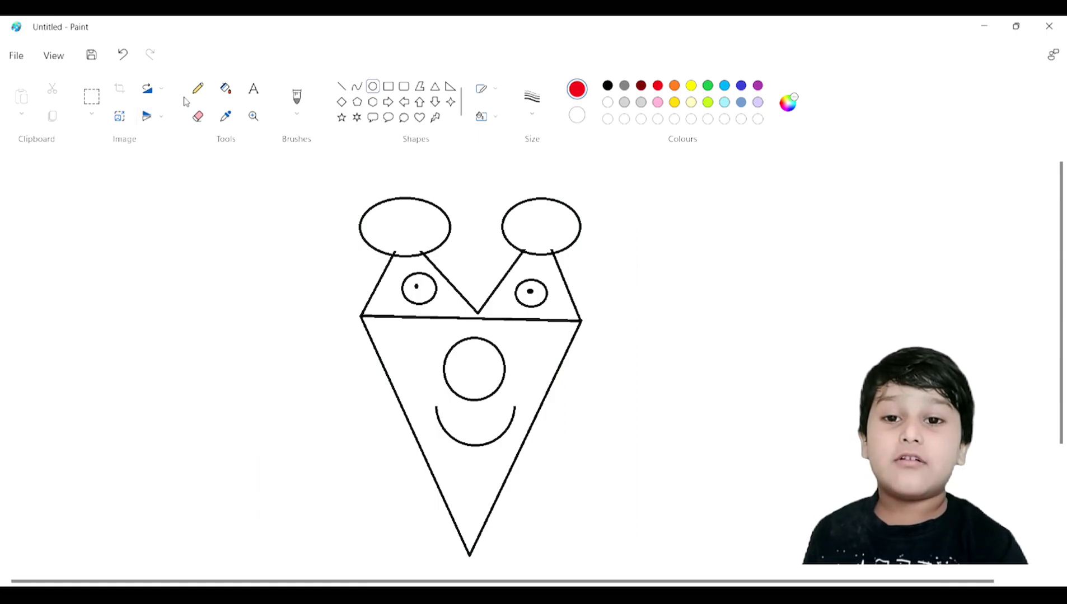
{"action": "left_click", "coordinate": [225, 88]}
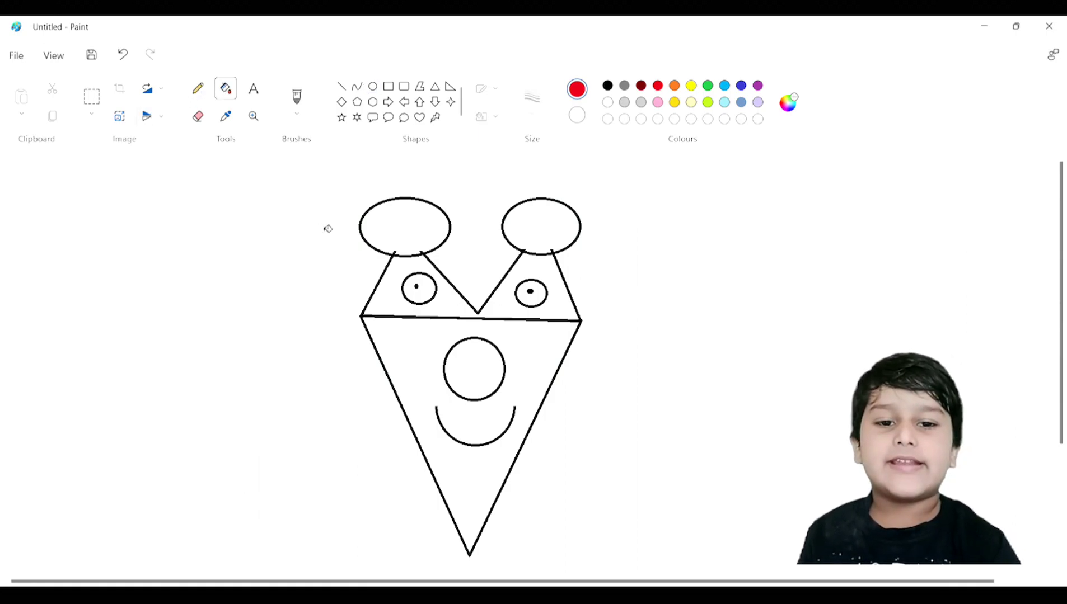
{"action": "left_click", "coordinate": [434, 228]}
{"action": "left_click", "coordinate": [550, 221]}
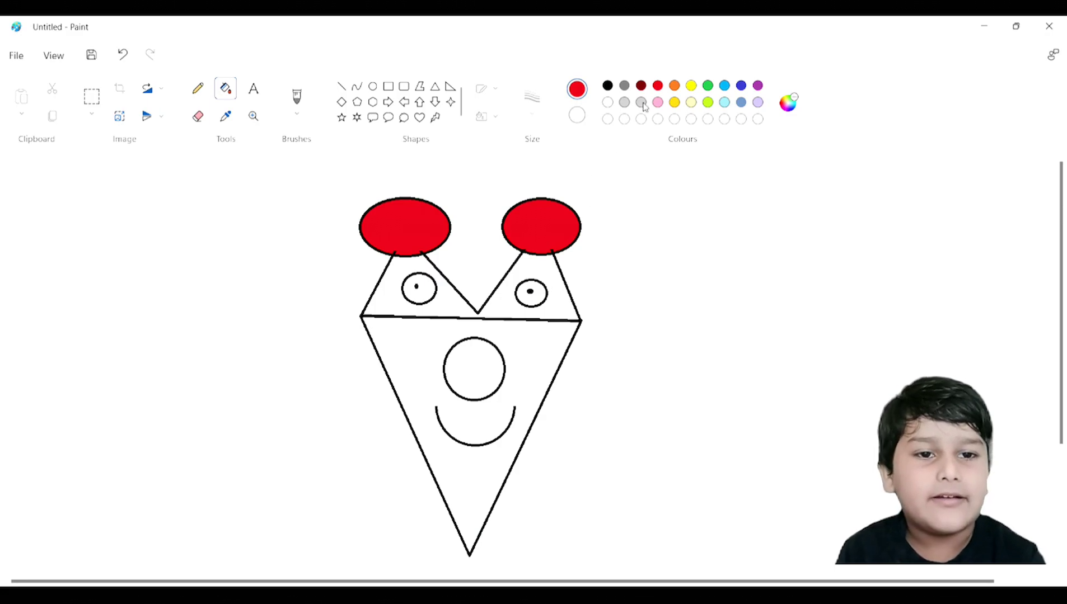
- Fill both eye circles with blue
{"action": "left_click", "coordinate": [726, 88]}
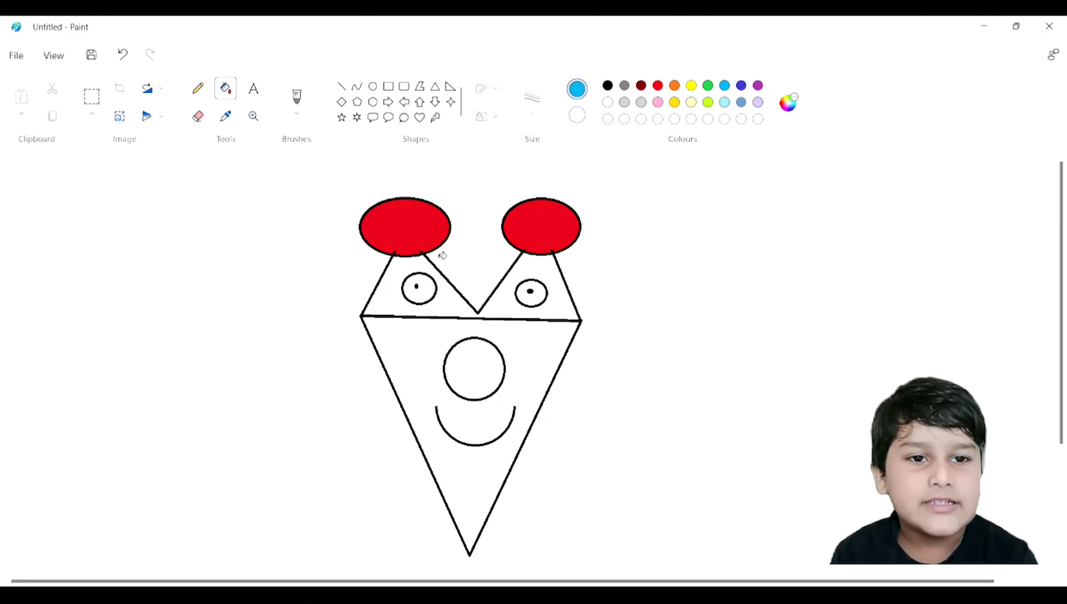
{"action": "left_click", "coordinate": [432, 286]}
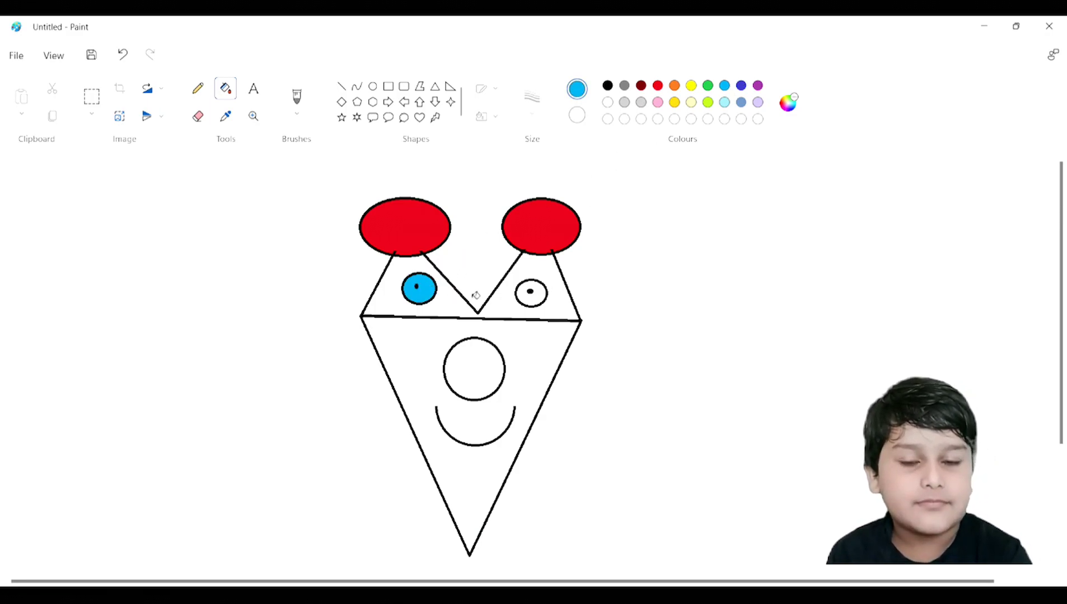
{"action": "left_click", "coordinate": [546, 295]}
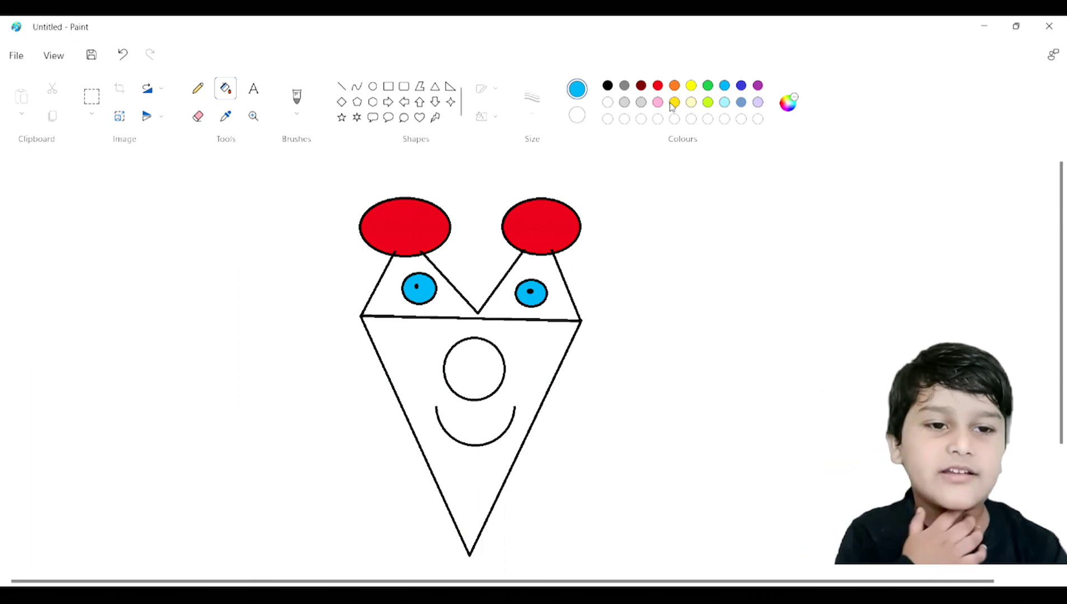
{"action": "left_click", "coordinate": [786, 102]}
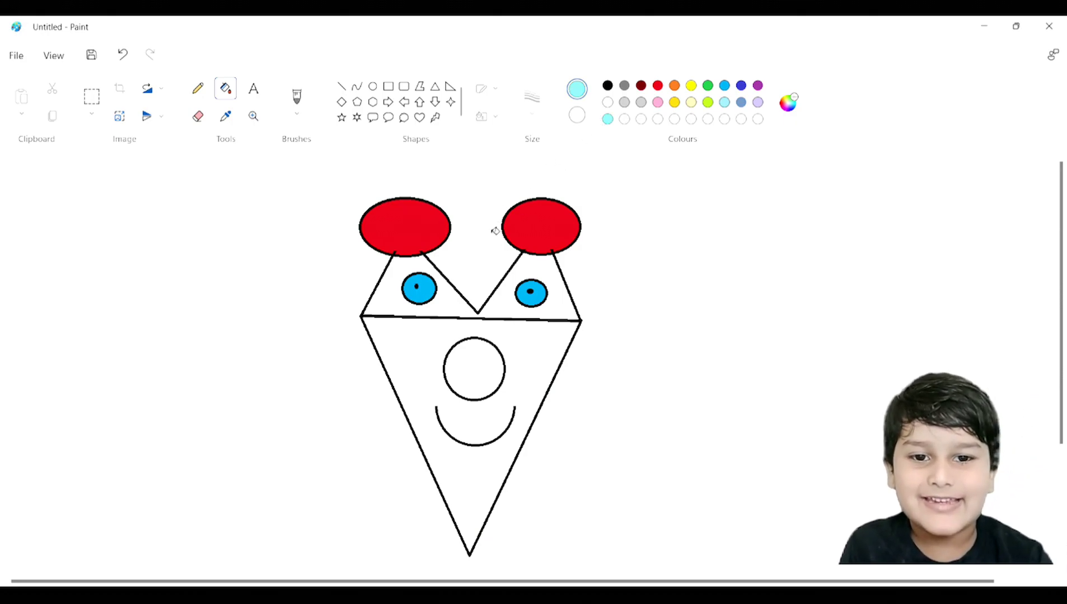
- Fill the peaks around the eyes light turquoise and mix a custom peach colour from orange
{"action": "left_click", "coordinate": [500, 303]}
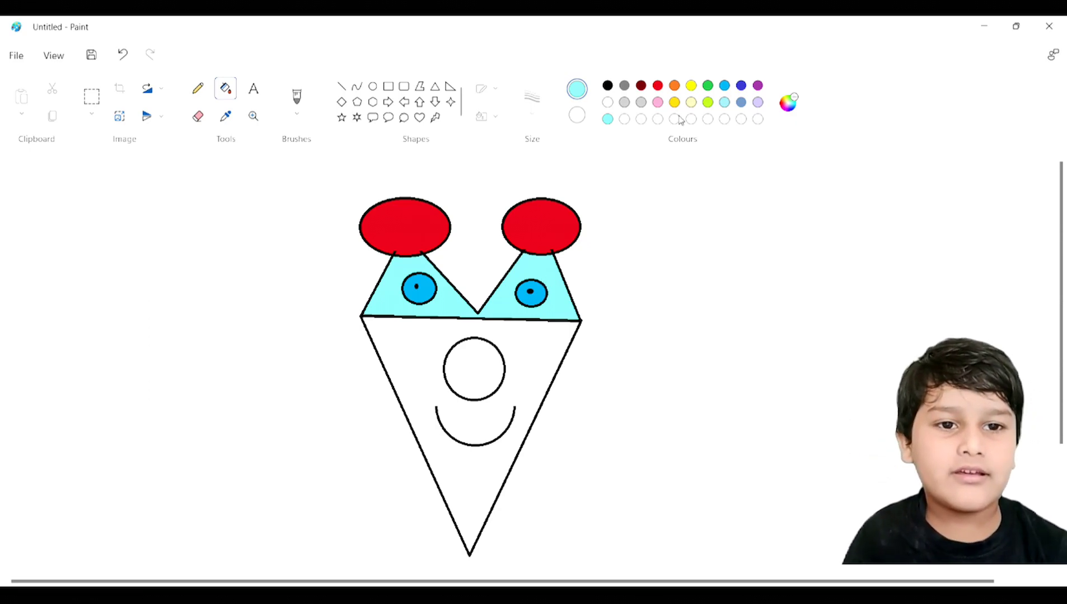
{"action": "left_click", "coordinate": [675, 86]}
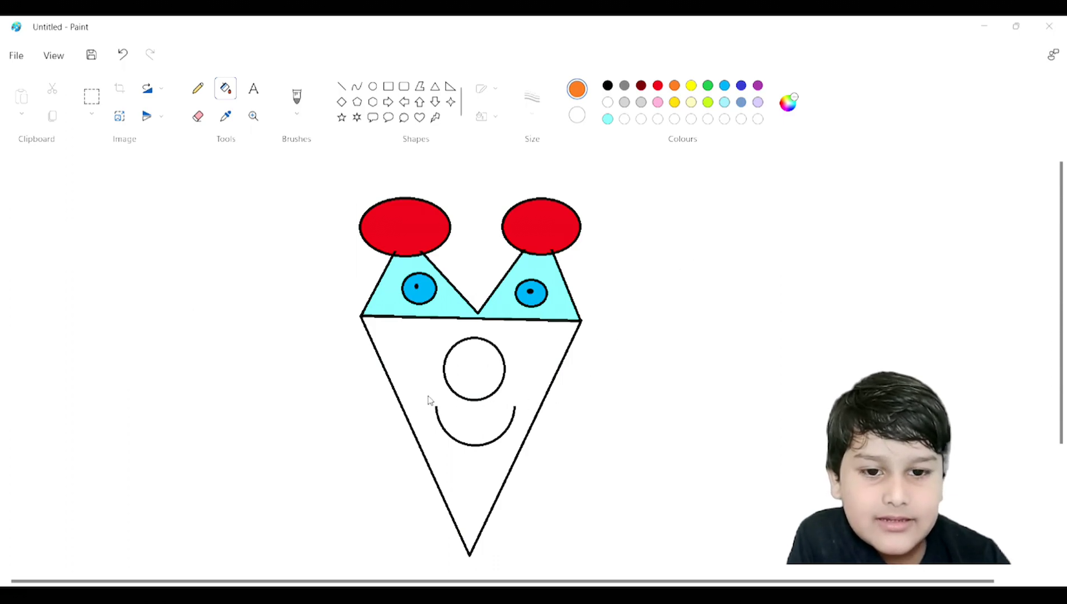
{"action": "key", "text": "Return"}
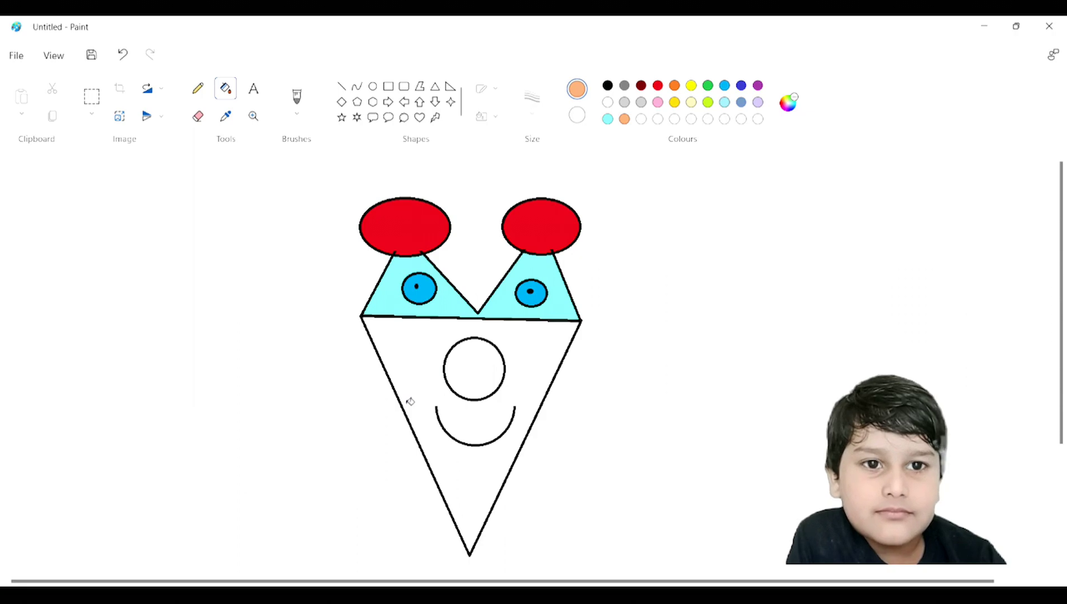
- Fill the cone peach and the nose circle dark red
{"action": "left_click", "coordinate": [533, 373]}
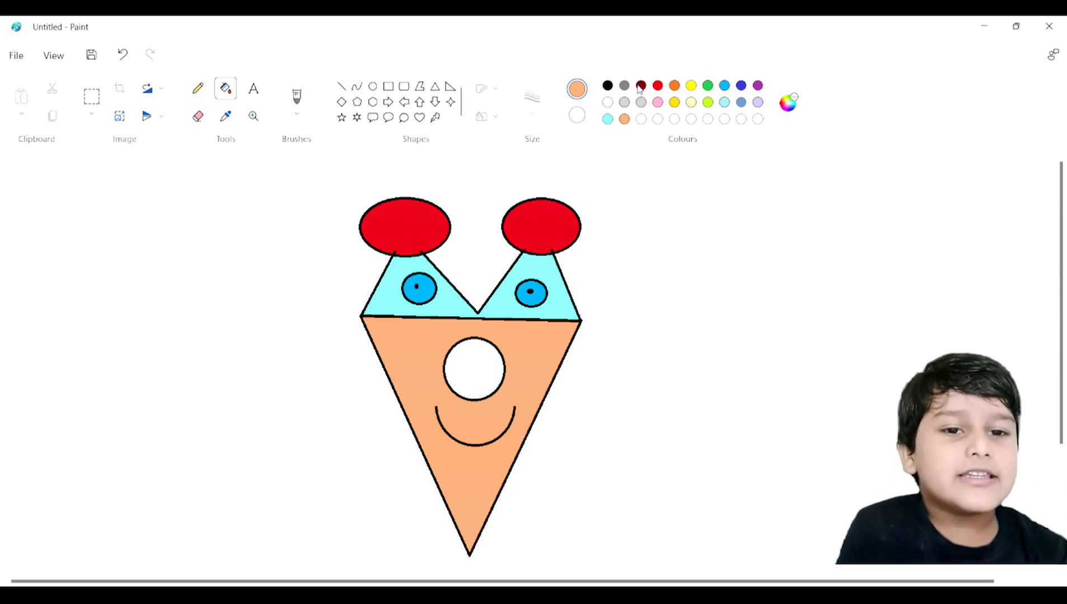
{"action": "left_click", "coordinate": [641, 87]}
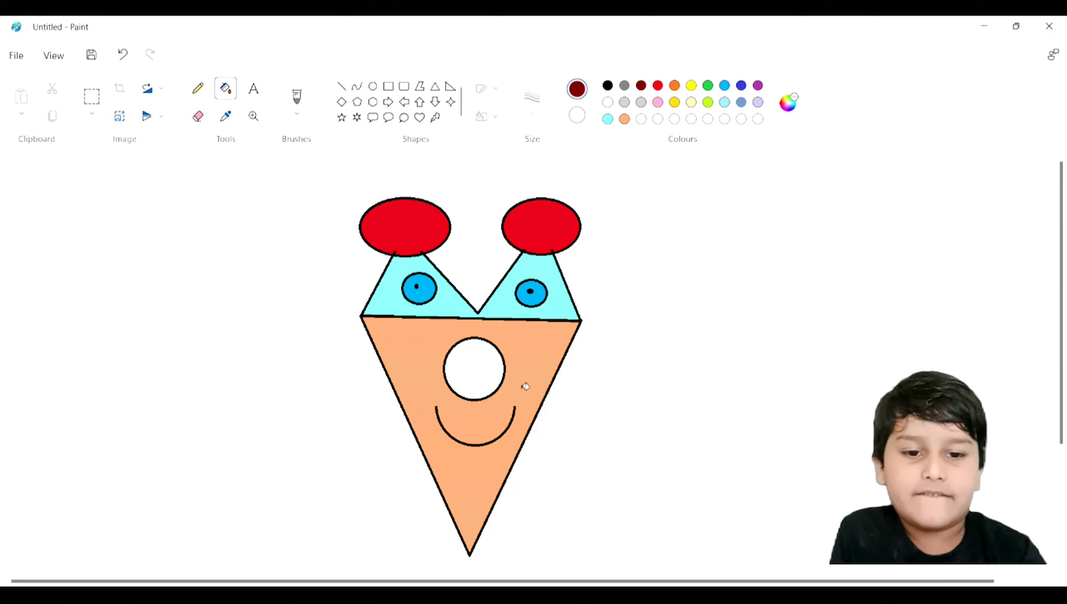
{"action": "left_click", "coordinate": [475, 359]}
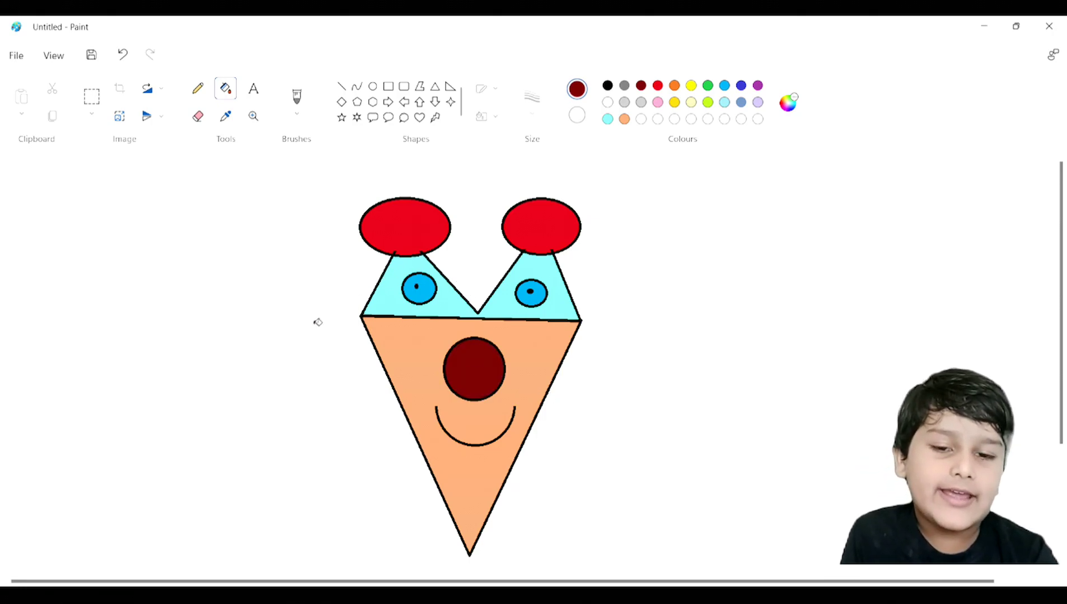